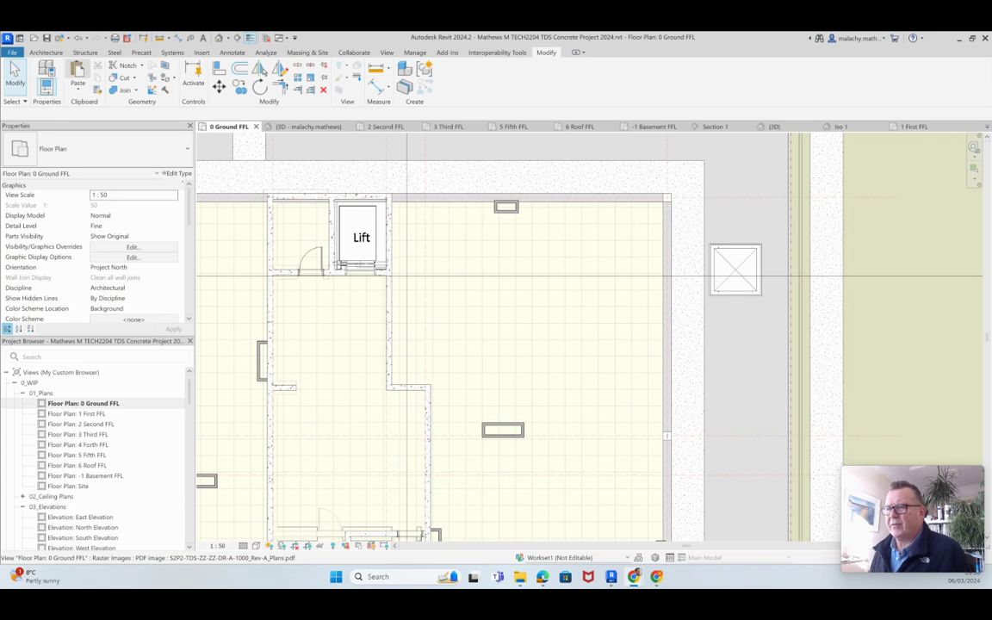
- Start a shaft opening in the ground floor plan and sketch a rectangular boundary about 1876 mm wide along the lift core's inner wall faces
{"action": "left_click", "coordinate": [46, 53]}
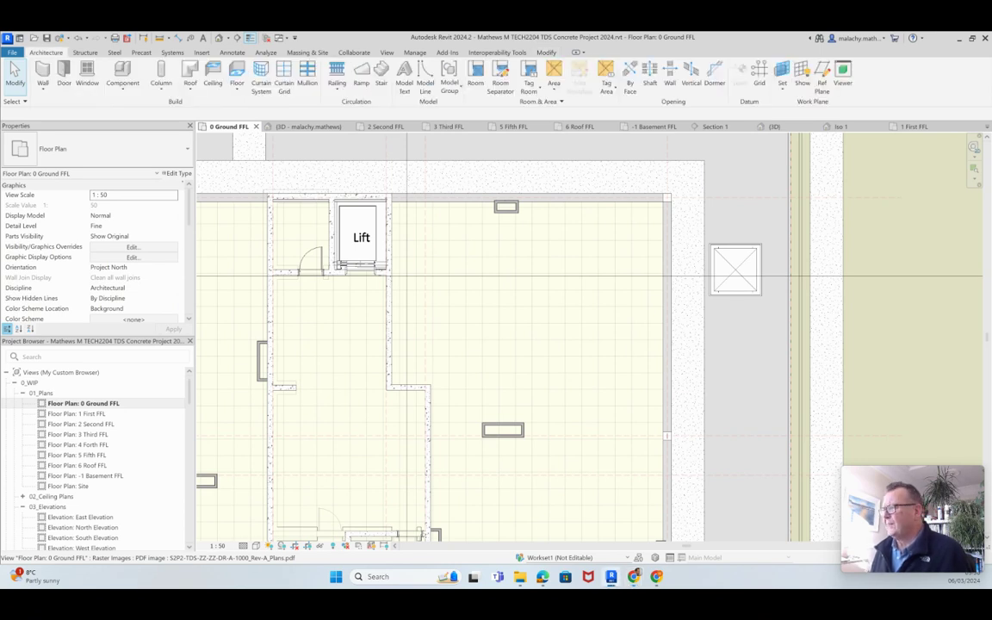
{"action": "left_click", "coordinate": [650, 75]}
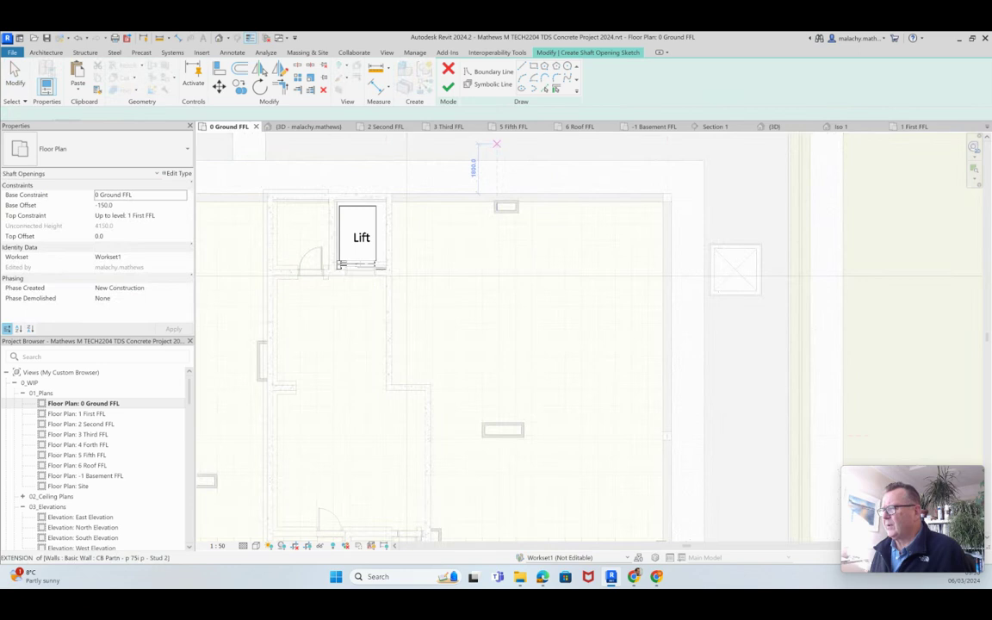
{"action": "scroll", "coordinate": [378, 201], "scroll_direction": "up", "scroll_amount": 5}
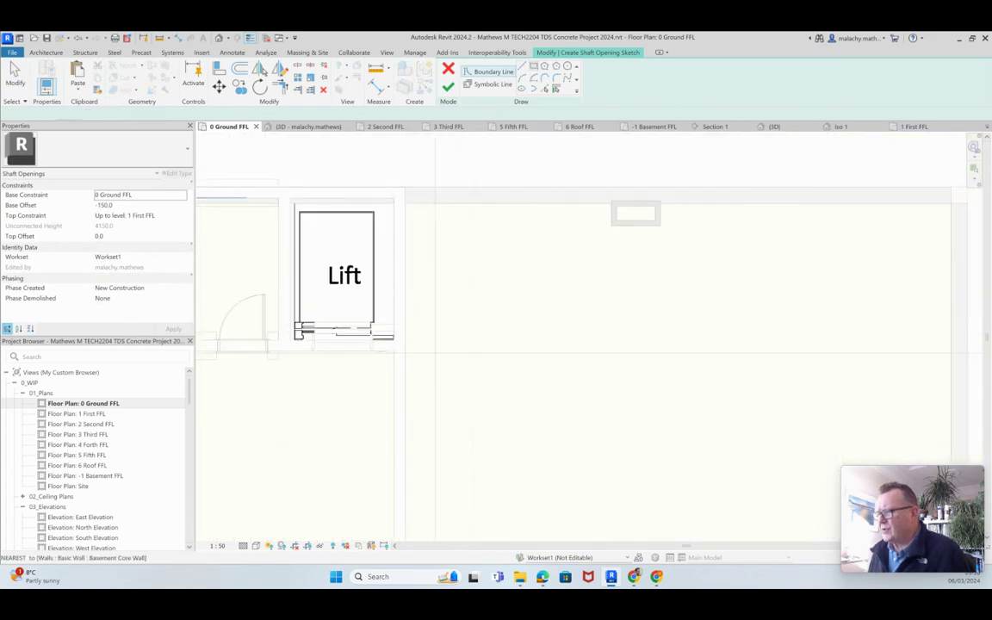
{"action": "left_click", "coordinate": [403, 198]}
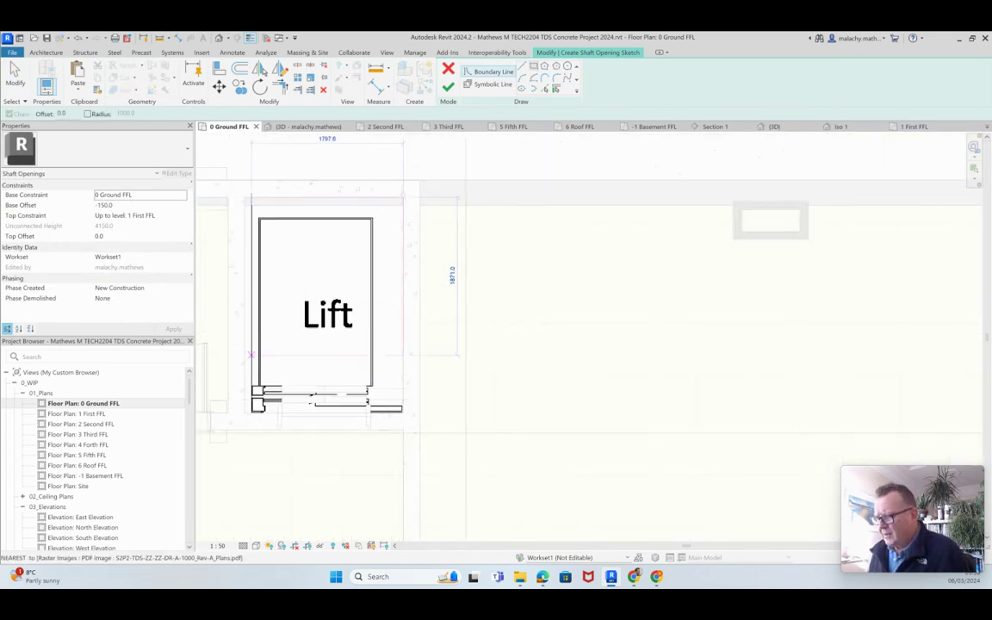
{"action": "left_click", "coordinate": [245, 412]}
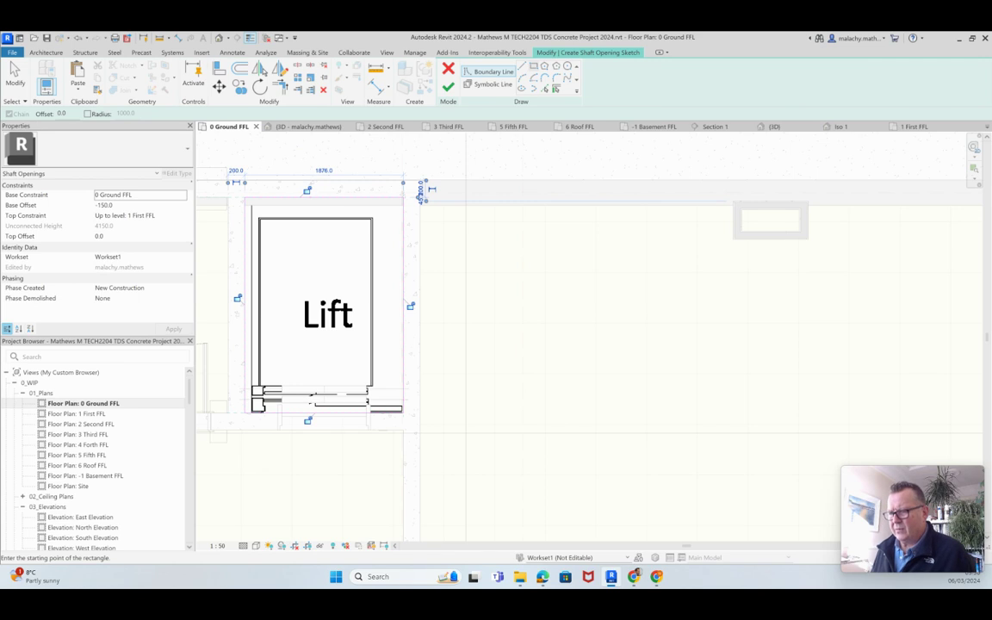
- Set the shaft opening's top constraint to Up to level: 6 Roof FFL and finish the sketch
{"action": "left_click", "coordinate": [125, 215]}
{"action": "key", "text": "Down"}
{"action": "key", "text": "Down"}
{"action": "key", "text": "Down"}
{"action": "key", "text": "Down"}
{"action": "key", "text": "Down"}
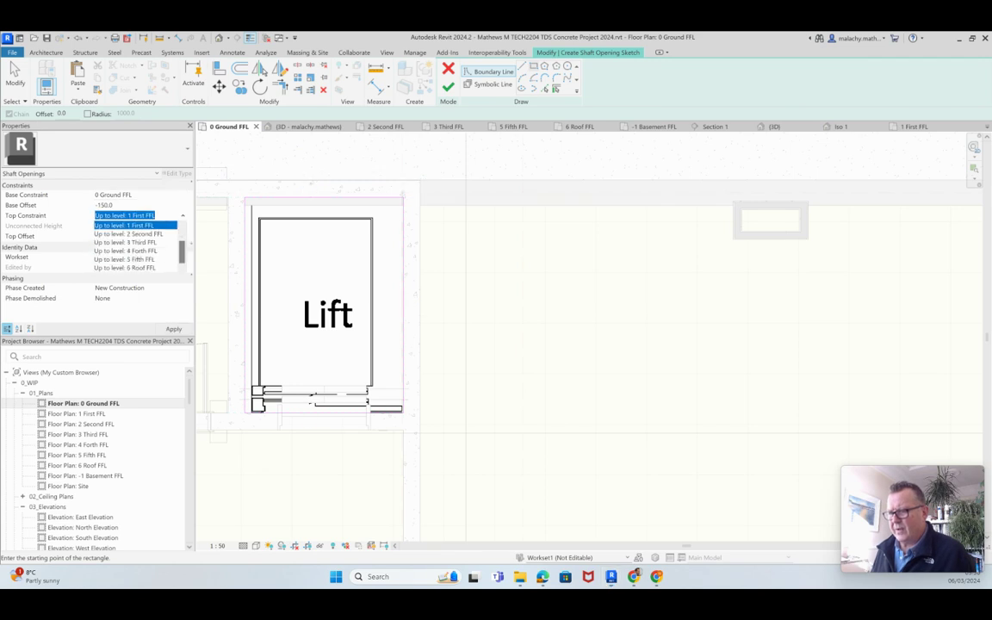
{"action": "key", "text": "Return"}
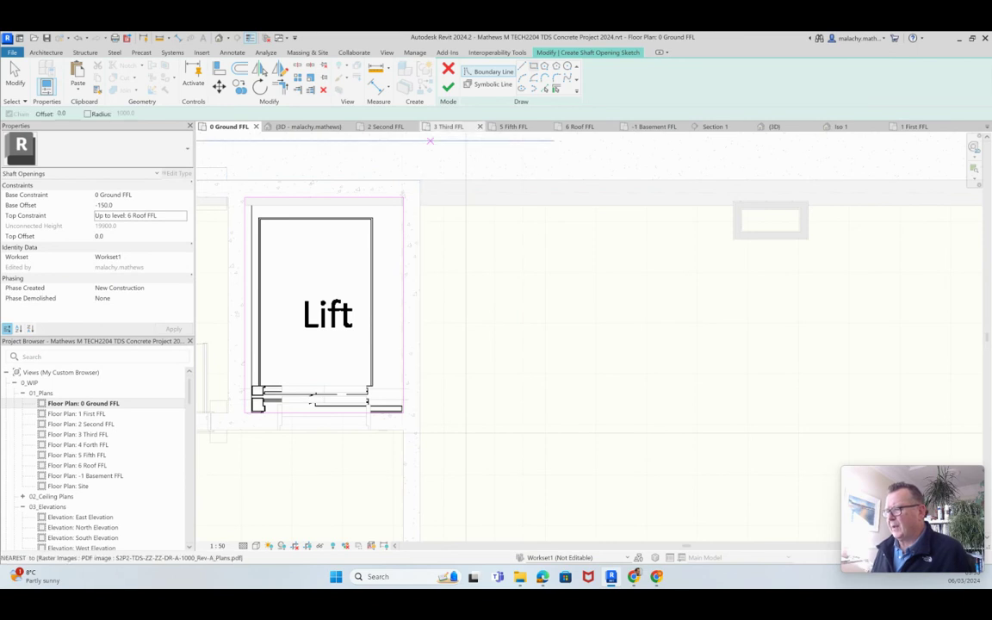
{"action": "left_click", "coordinate": [448, 86]}
{"action": "scroll", "coordinate": [491, 203], "scroll_direction": "down", "scroll_amount": 5}
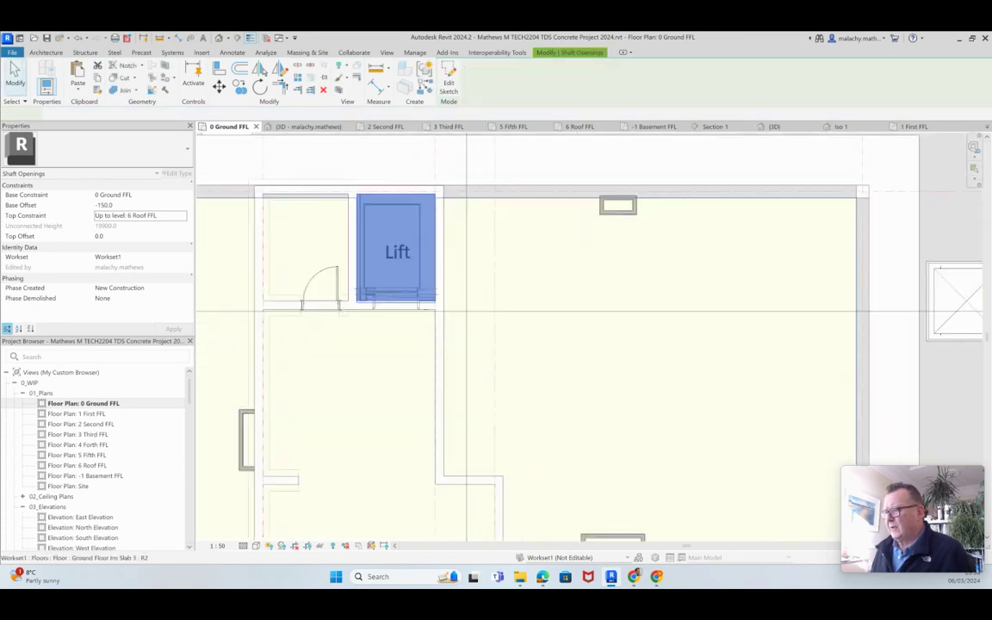
- Find the head of the section line that runs through the building core and open its Section 1 view
{"action": "left_click", "coordinate": [461, 323]}
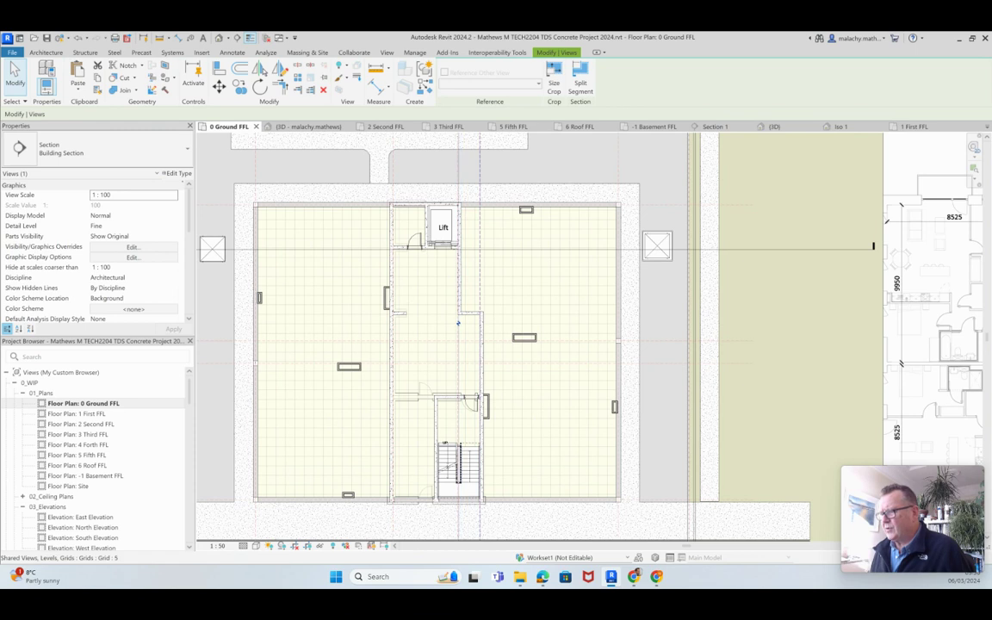
{"action": "scroll", "coordinate": [464, 258], "scroll_direction": "down", "scroll_amount": 3}
{"action": "scroll", "coordinate": [464, 259], "scroll_direction": "down", "scroll_amount": 3}
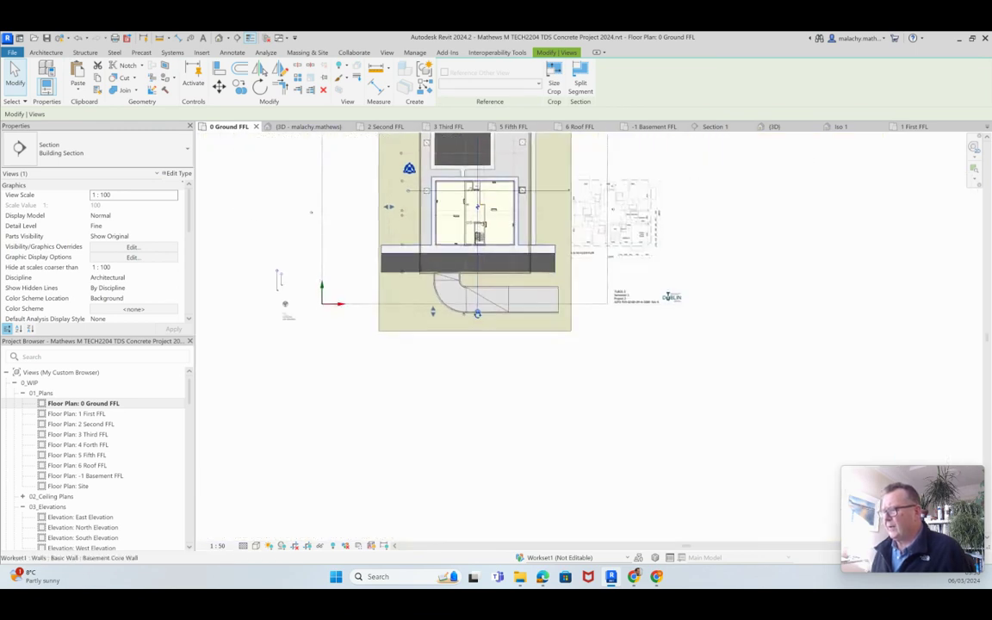
{"action": "middle_click_drag", "start_coordinate": [464, 259], "coordinate": [436, 446]}
{"action": "key", "text": "Escape"}
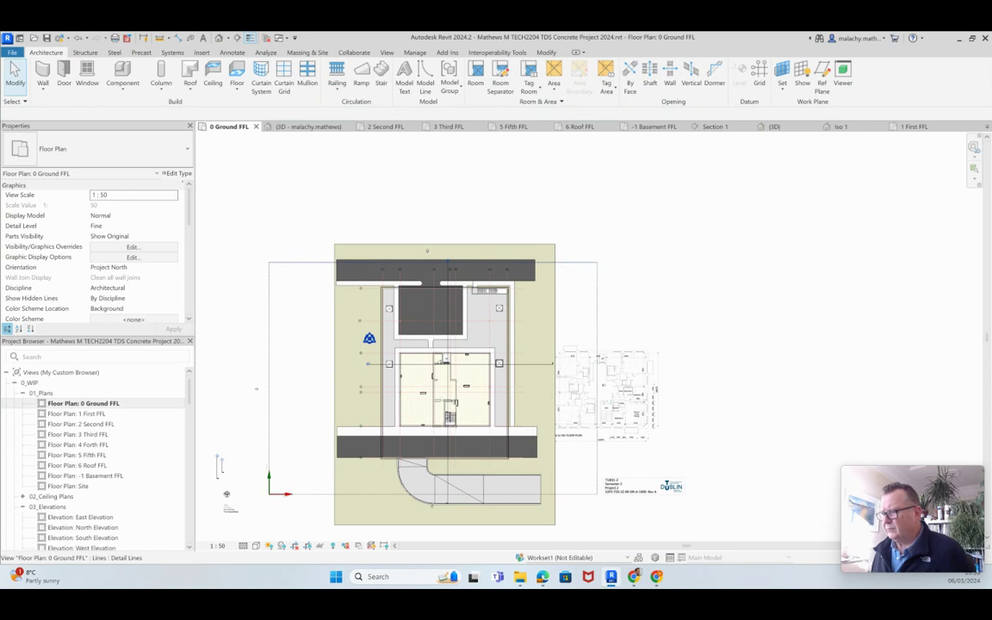
{"action": "scroll", "coordinate": [441, 262], "scroll_direction": "up", "scroll_amount": 5}
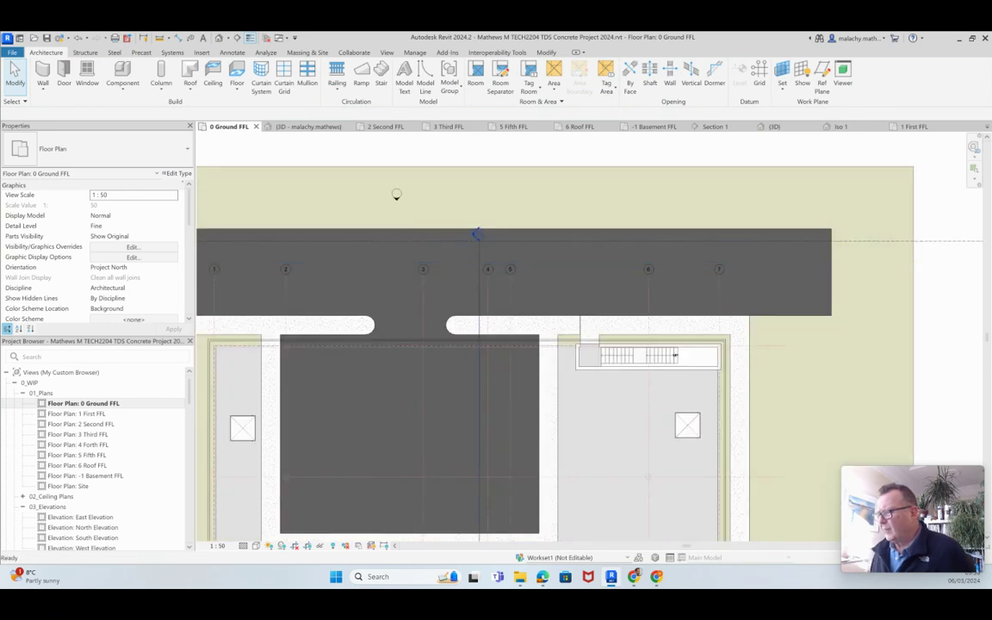
{"action": "double_click", "coordinate": [476, 233]}
{"action": "scroll", "coordinate": [489, 212], "scroll_direction": "down", "scroll_amount": 5}
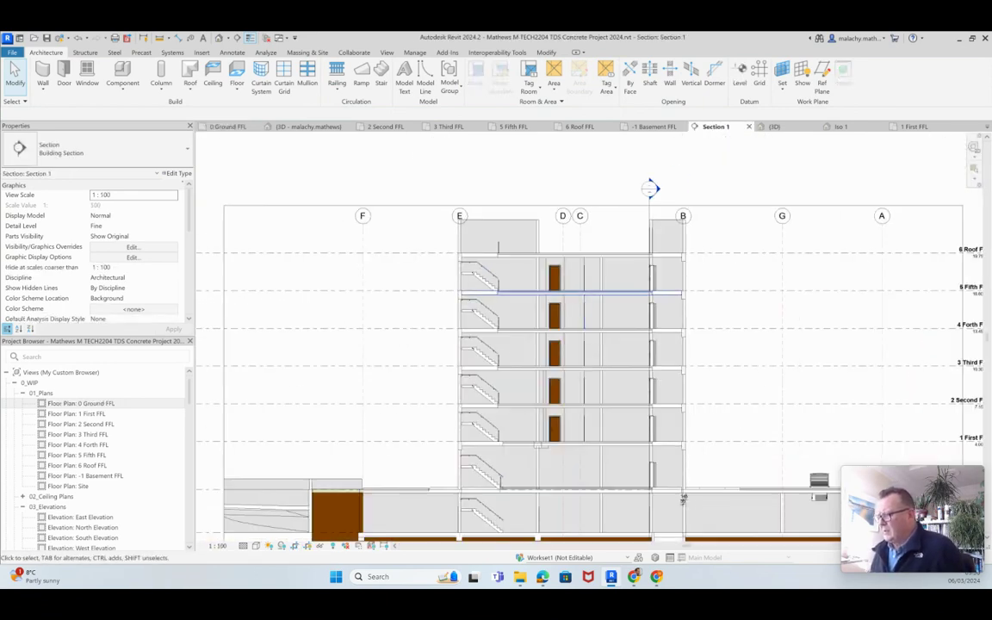
{"action": "scroll", "coordinate": [663, 438], "scroll_direction": "up", "scroll_amount": 1}
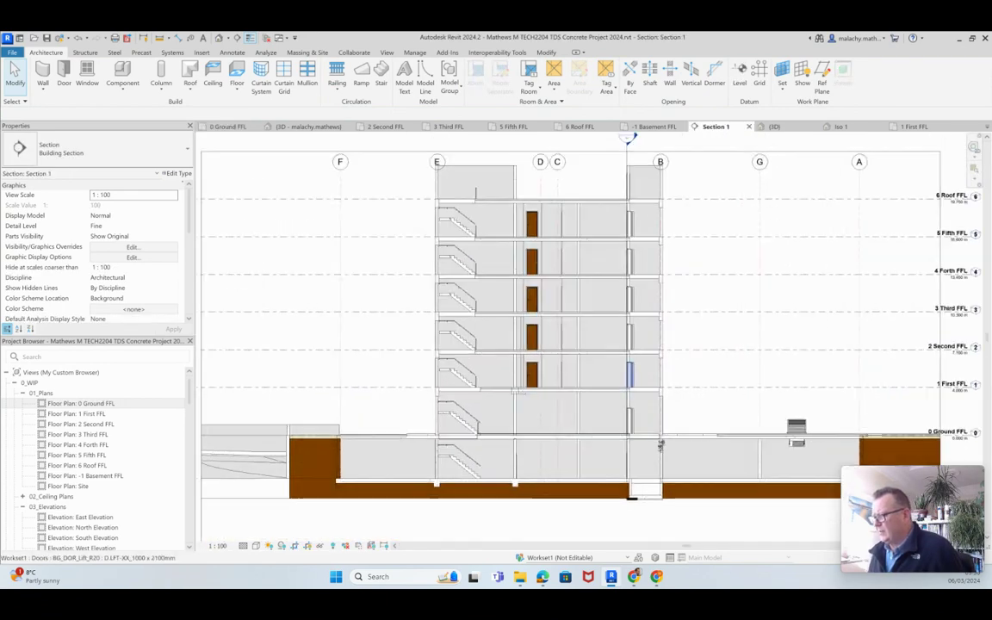
- Stretch the lift shaft opening in the section to a base offset of about -1189 mm and a top offset of about 1085 mm
{"action": "left_click", "coordinate": [661, 444]}
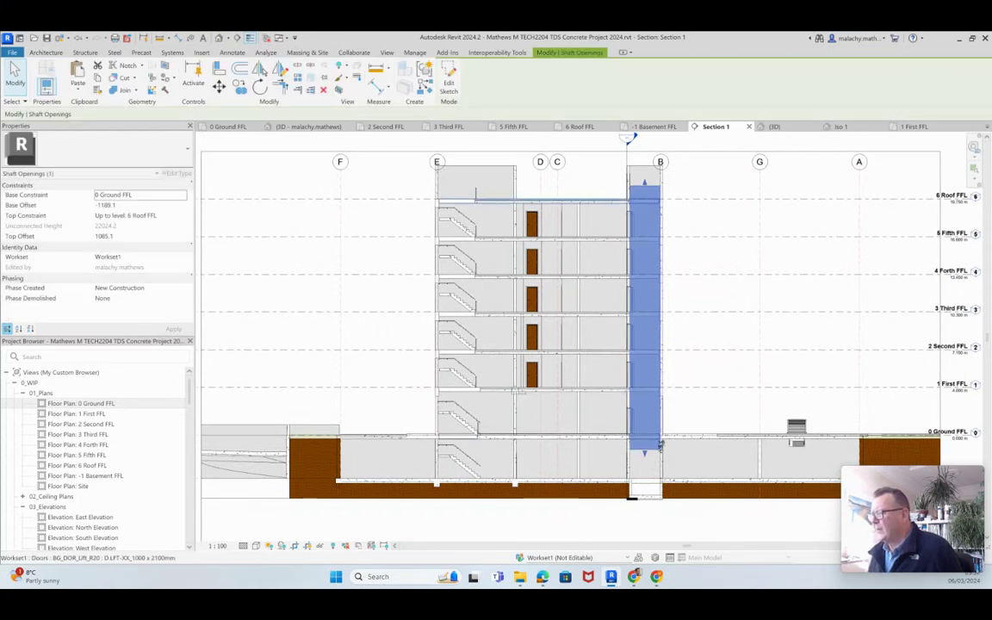
{"action": "key", "text": "Escape"}
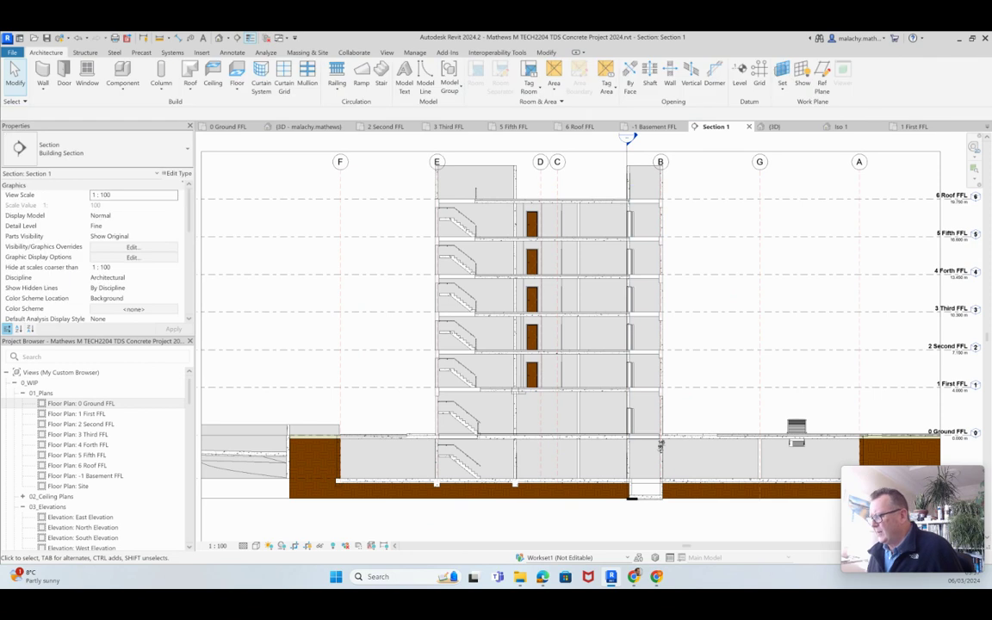
{"action": "scroll", "coordinate": [661, 444], "scroll_direction": "up", "scroll_amount": 2}
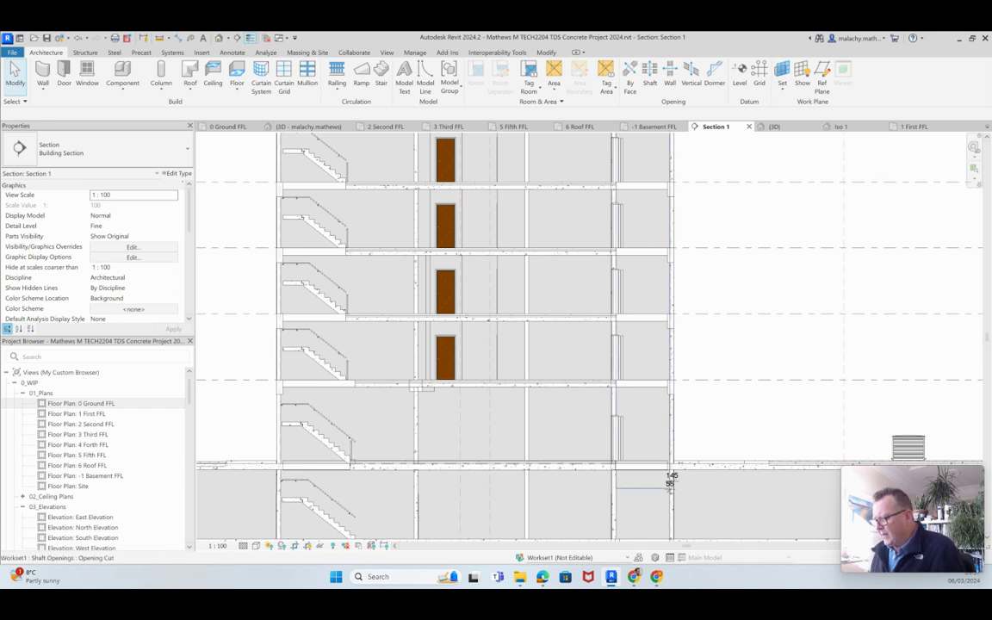
{"action": "left_click", "coordinate": [642, 490]}
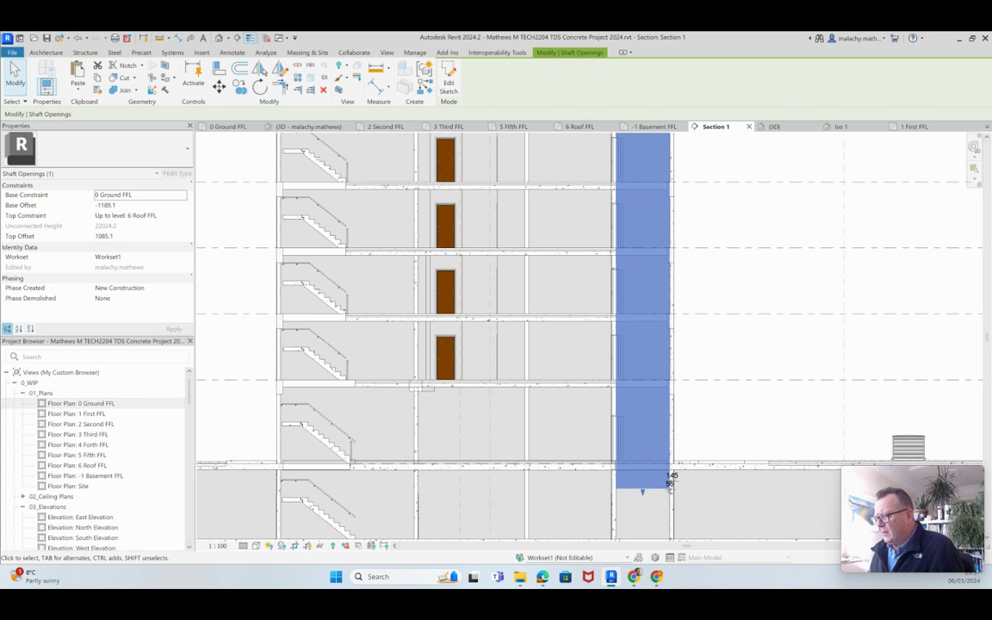
{"action": "scroll", "coordinate": [671, 479], "scroll_direction": "down", "scroll_amount": 3}
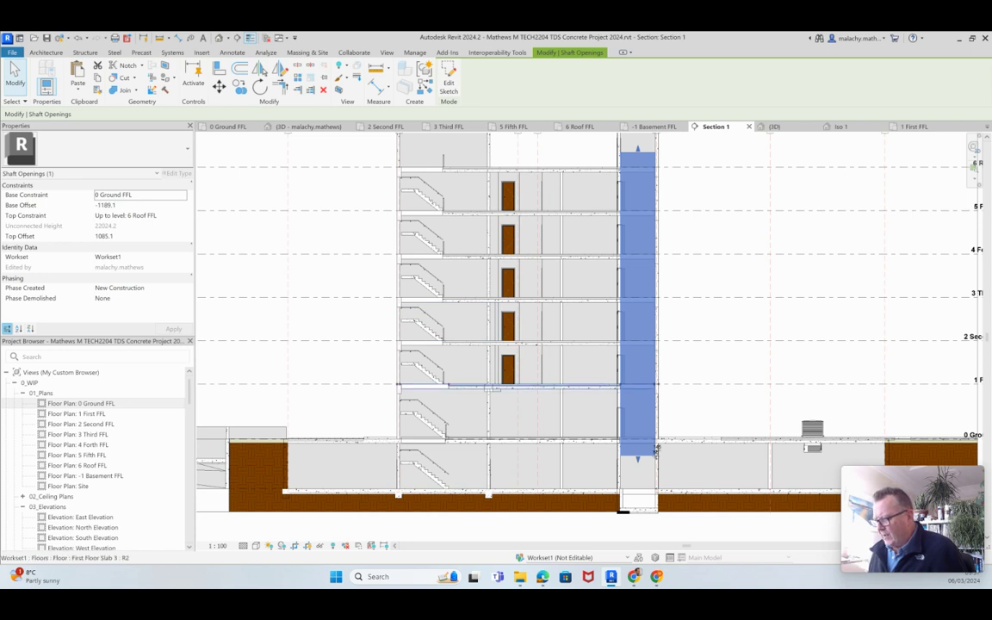
- Select the stair shaft opening in the section and examine its constraints and how it cuts the floor slabs
{"action": "double_click", "coordinate": [421, 259]}
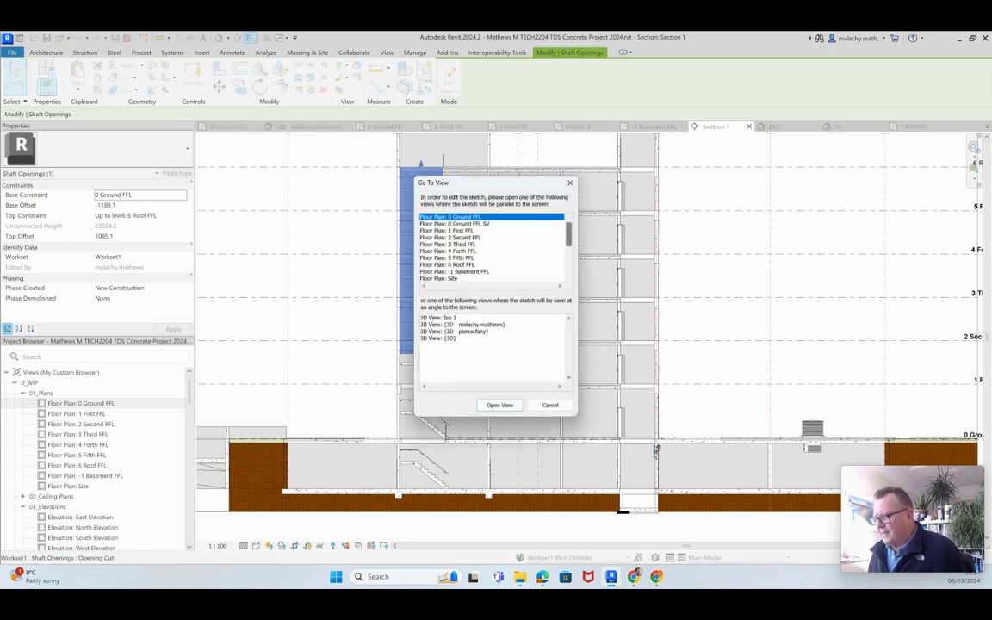
{"action": "double_click", "coordinate": [450, 365]}
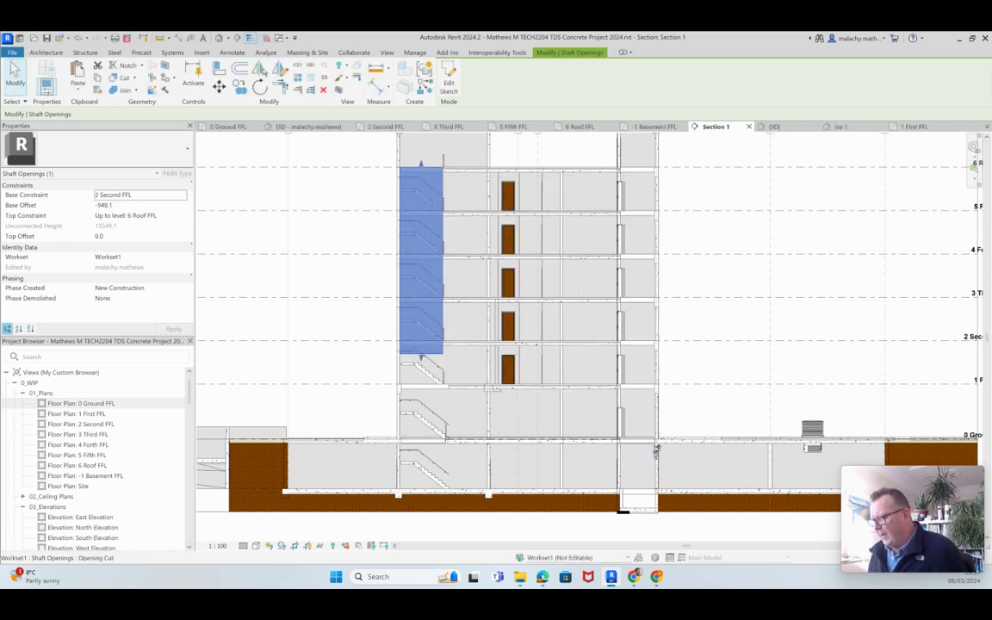
{"action": "scroll", "coordinate": [447, 299], "scroll_direction": "up", "scroll_amount": 5}
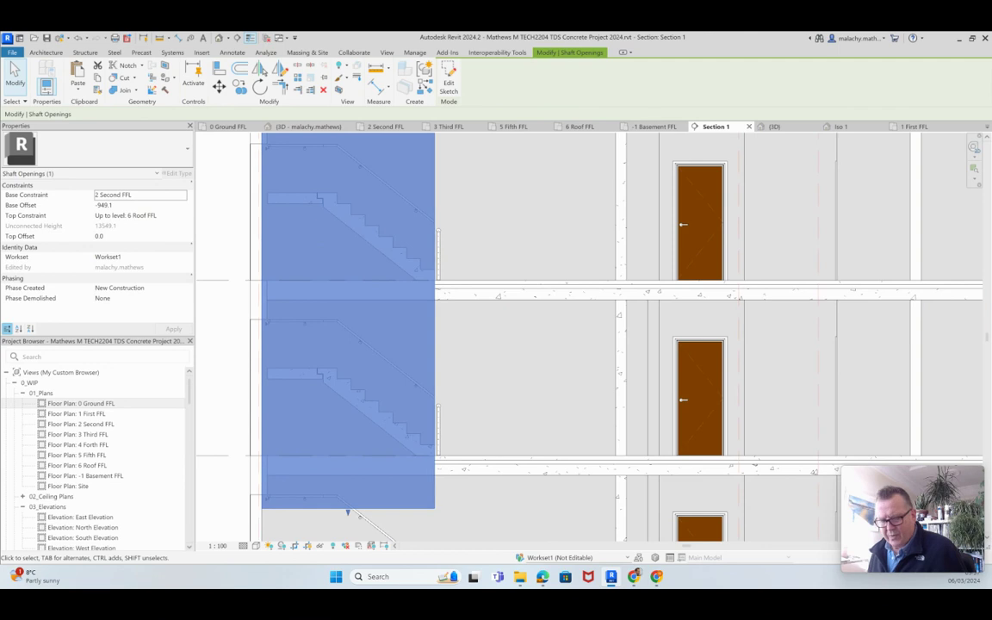
{"action": "key", "text": "Escape"}
{"action": "scroll", "coordinate": [452, 454], "scroll_direction": "down", "scroll_amount": 3}
{"action": "scroll", "coordinate": [454, 331], "scroll_direction": "down", "scroll_amount": 3}
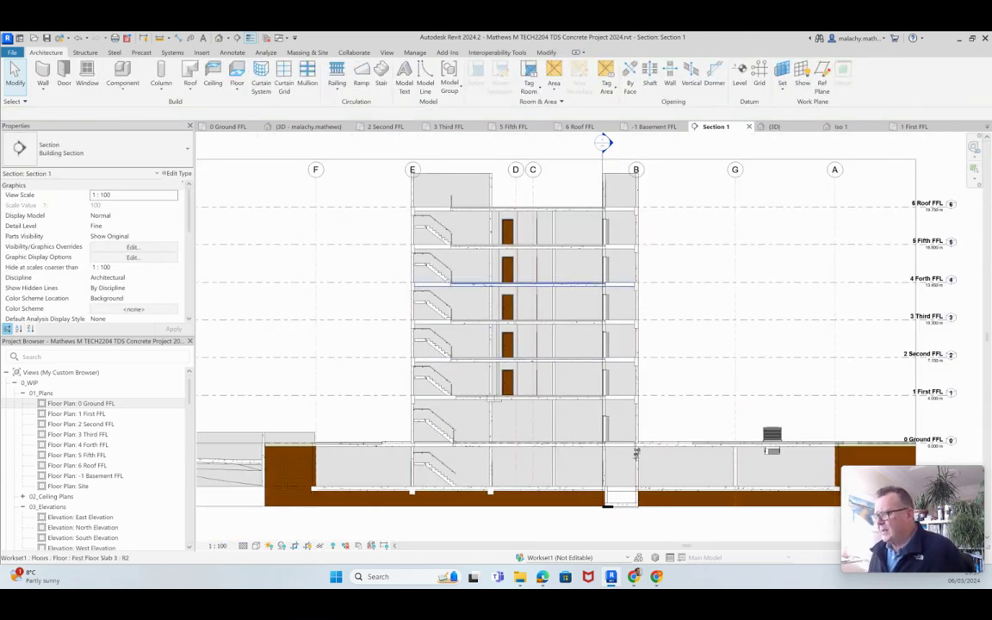
- Inspect the landing guard railing at the stair opening on the third floor in the section
{"action": "scroll", "coordinate": [459, 360], "scroll_direction": "up", "scroll_amount": 5}
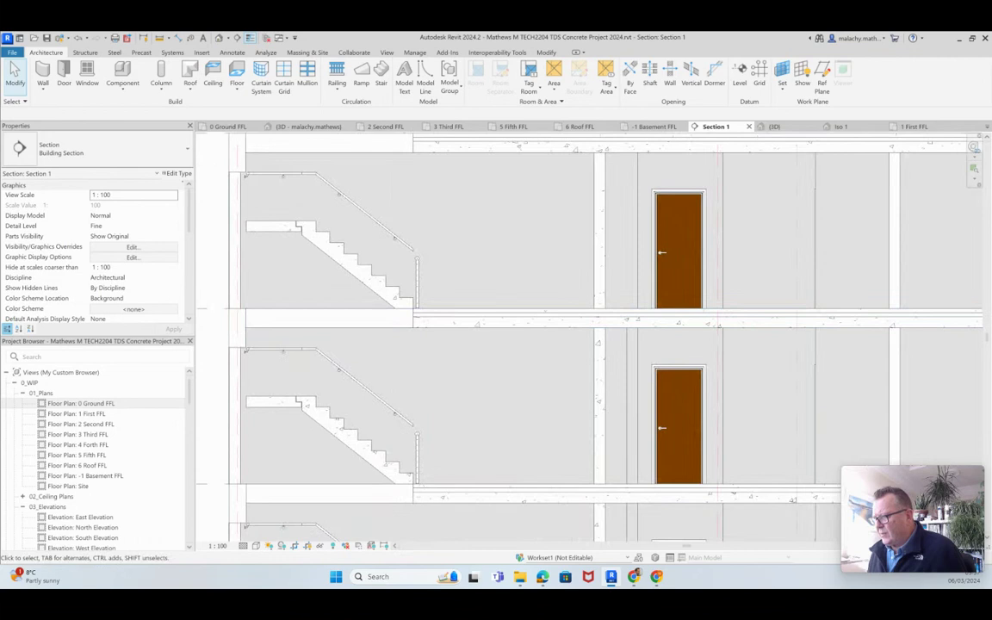
{"action": "left_click", "coordinate": [417, 282]}
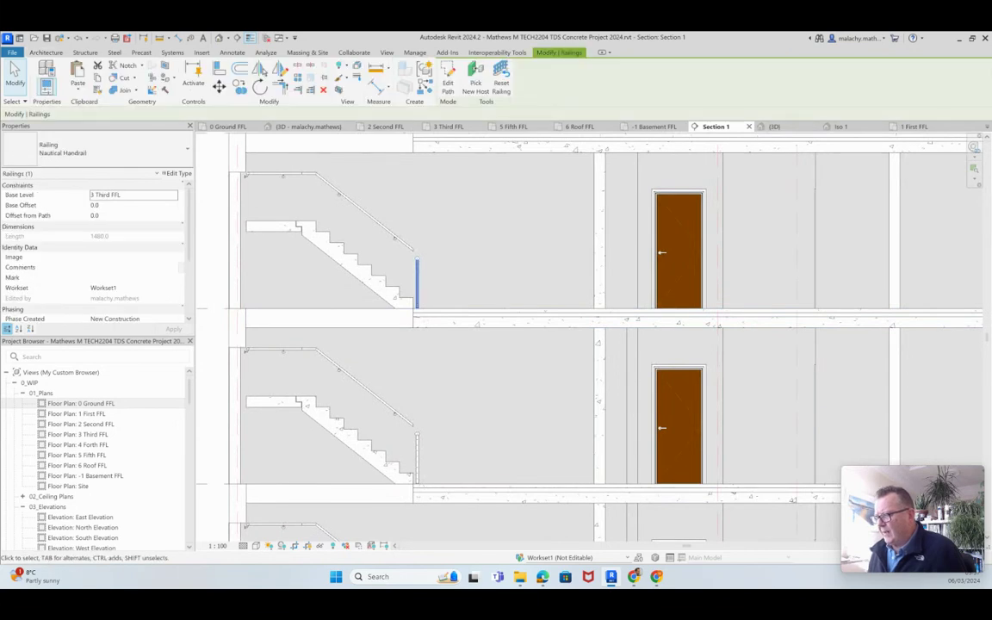
{"action": "key", "text": "Escape"}
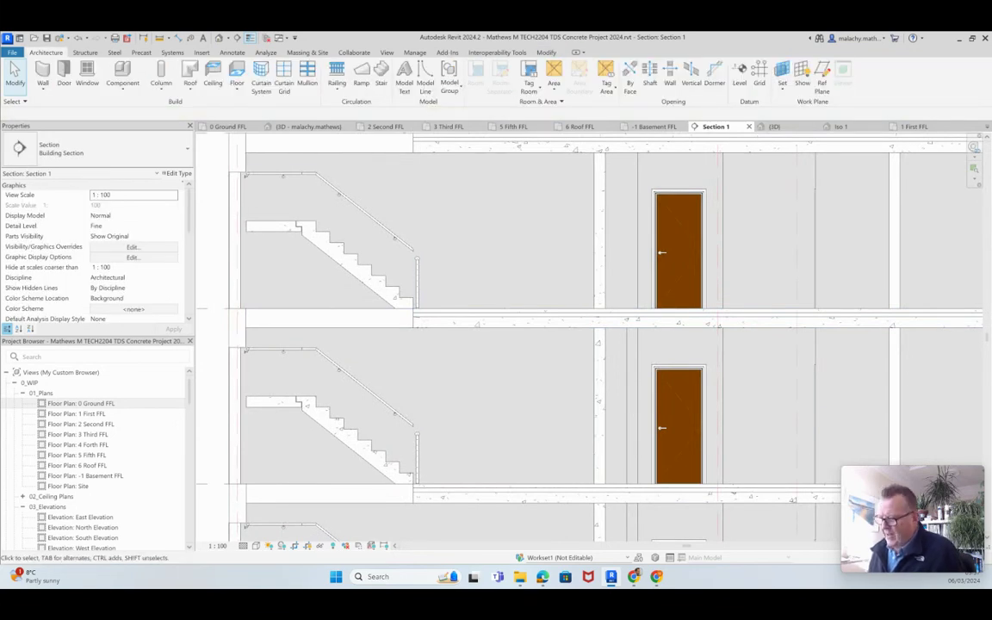
{"action": "scroll", "coordinate": [462, 388], "scroll_direction": "down", "scroll_amount": 5}
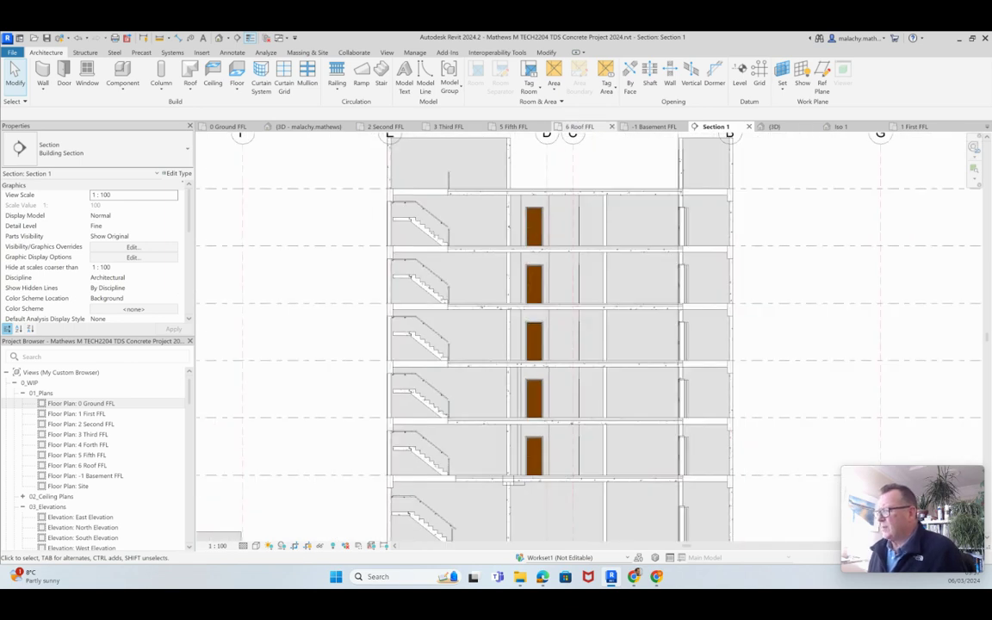
- Open the 6 Roof FFL floor plan and examine the lift and stair enclosures with their doors
{"action": "left_click", "coordinate": [580, 126]}
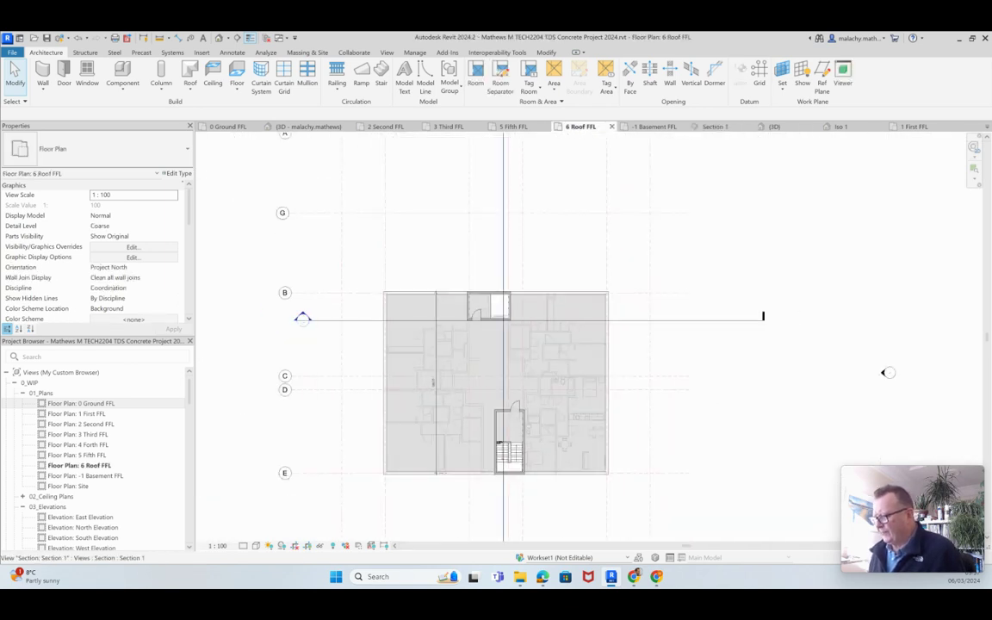
{"action": "scroll", "coordinate": [497, 330], "scroll_direction": "up", "scroll_amount": 4}
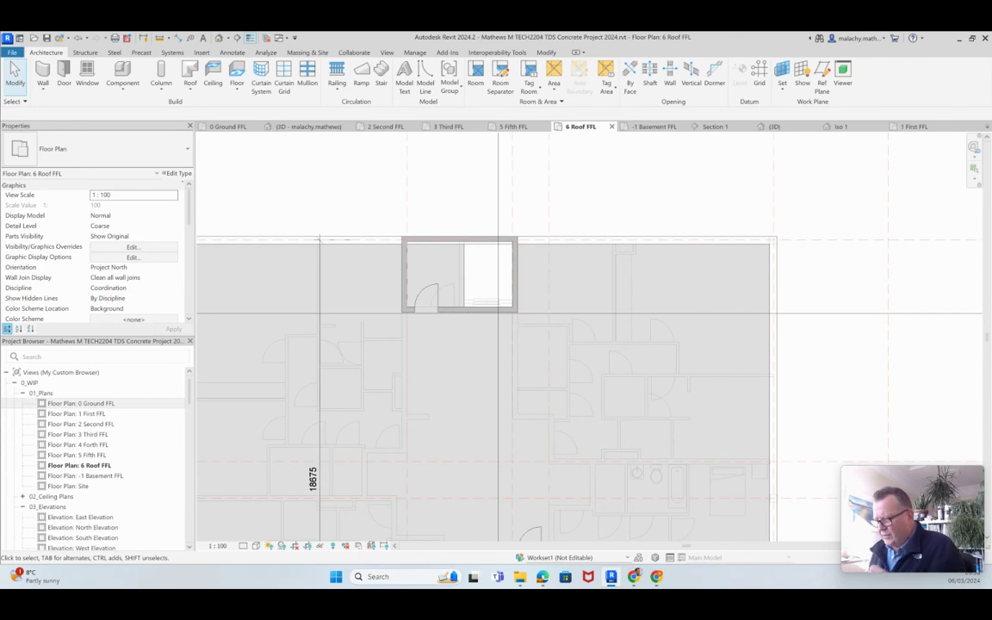
{"action": "scroll", "coordinate": [443, 280], "scroll_direction": "down", "scroll_amount": 4}
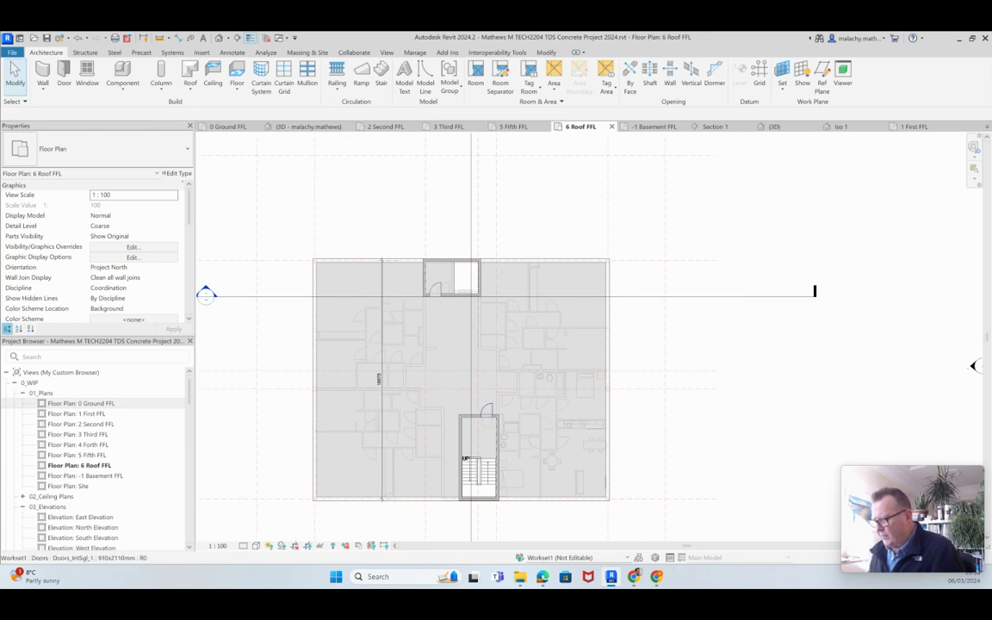
{"action": "scroll", "coordinate": [486, 409], "scroll_direction": "up", "scroll_amount": 3}
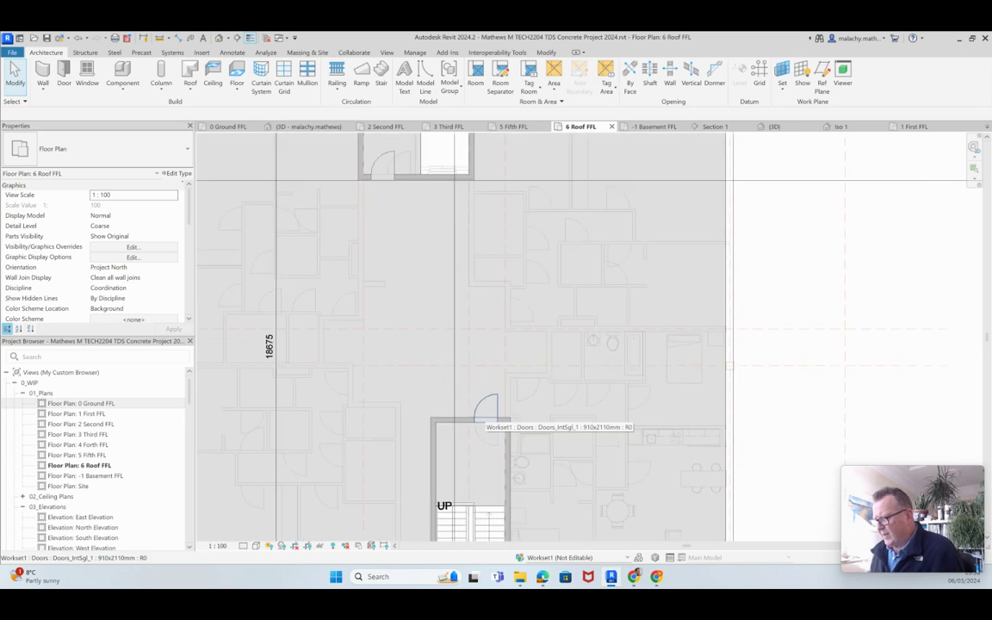
{"action": "scroll", "coordinate": [487, 411], "scroll_direction": "down", "scroll_amount": 3}
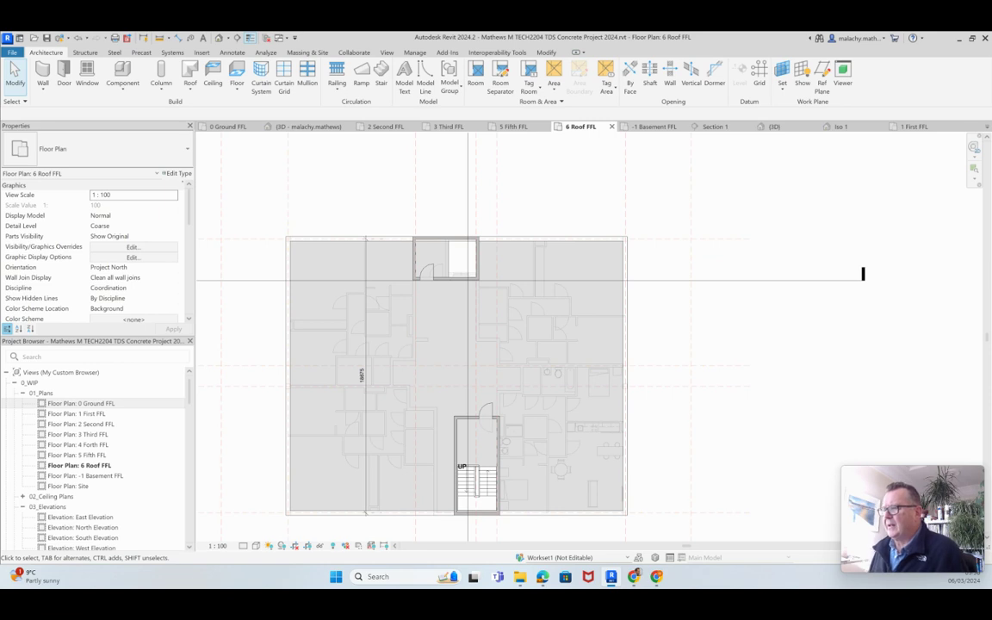
- Switch to the 3D view of the building and examine the roof slab with its stair and lift enclosures
{"action": "key", "text": "ctrl+Tab"}
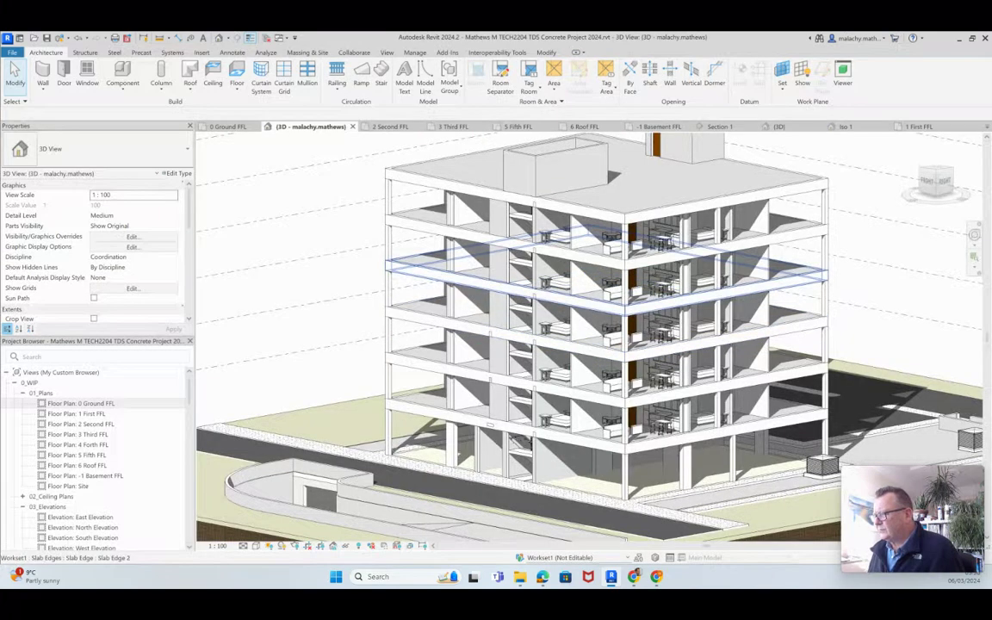
{"action": "scroll", "coordinate": [576, 332], "scroll_direction": "down", "scroll_amount": 2}
{"action": "scroll", "coordinate": [615, 226], "scroll_direction": "up", "scroll_amount": 5}
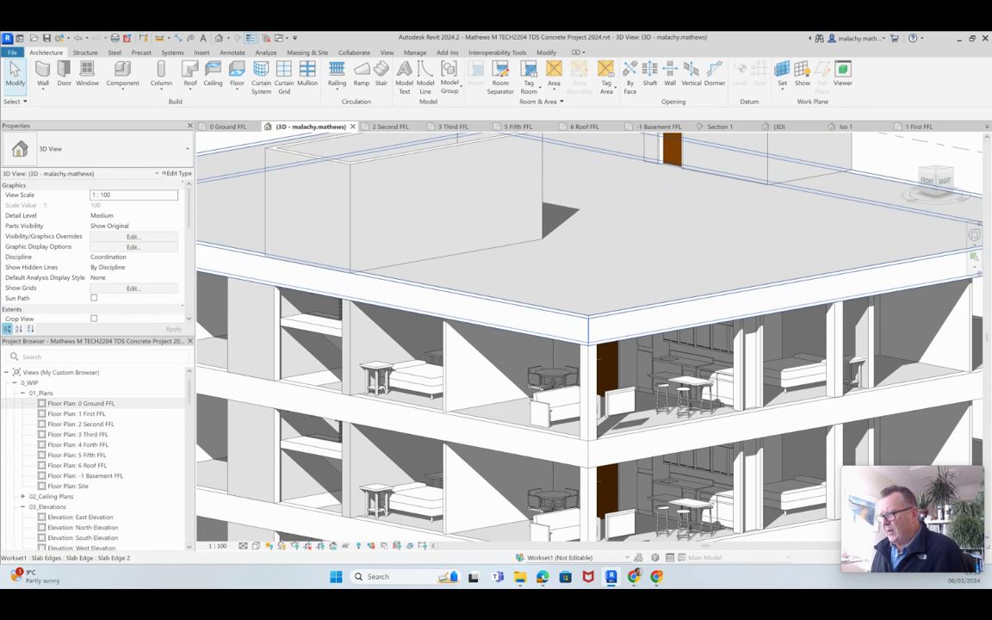
{"action": "scroll", "coordinate": [575, 313], "scroll_direction": "down", "scroll_amount": 2}
{"action": "scroll", "coordinate": [575, 314], "scroll_direction": "down", "scroll_amount": 1}
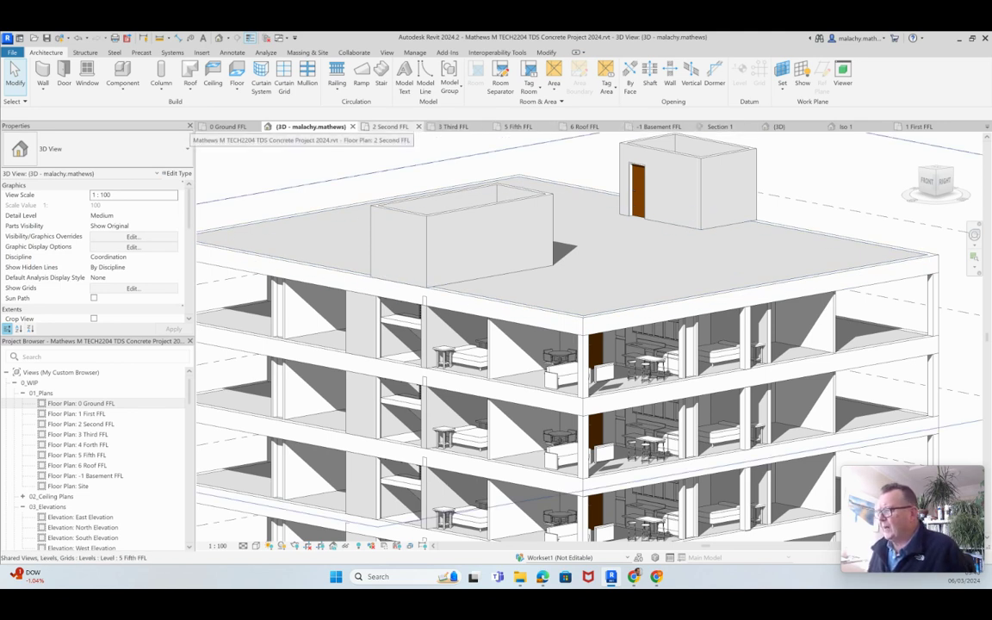
- On the 6 Roof FFL plan, set up a Basement Core Wall with location line Finish Face: Exterior and an unconnected height of 600
{"action": "left_click", "coordinate": [584, 126]}
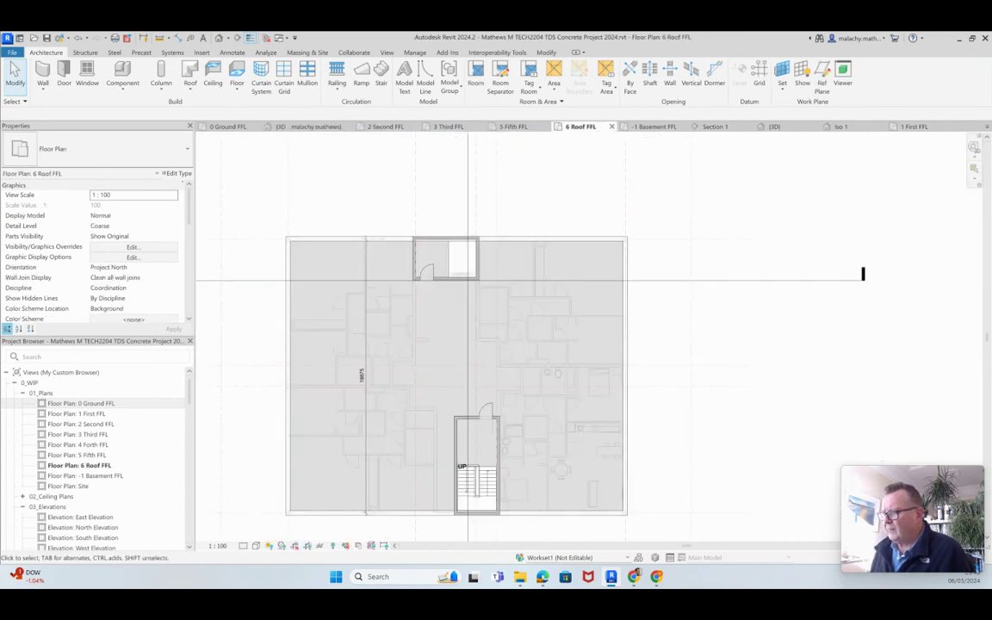
{"action": "left_click", "coordinate": [42, 82]}
{"action": "left_click", "coordinate": [33, 95]}
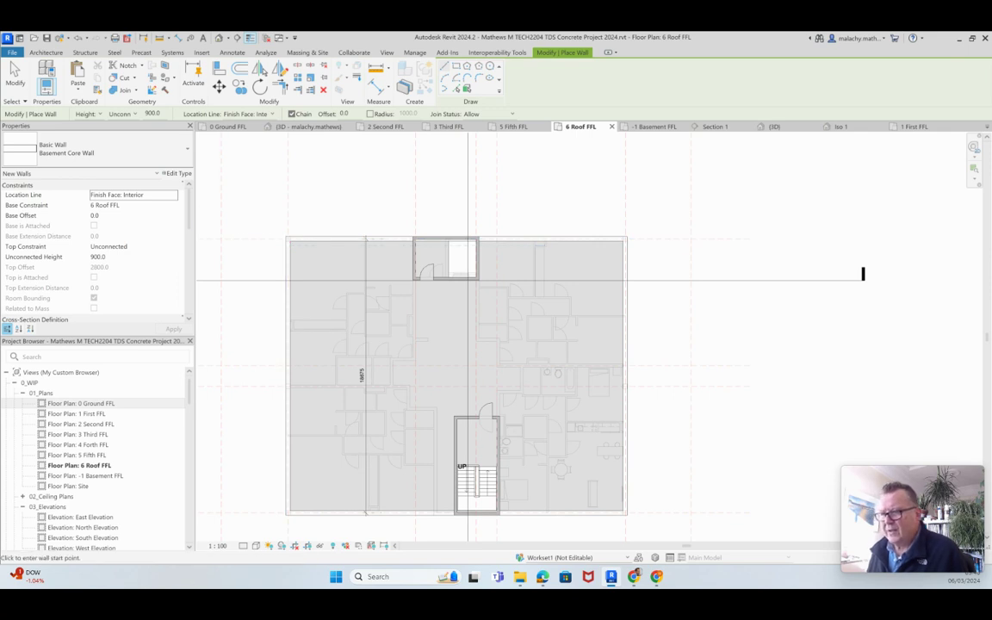
{"action": "left_click", "coordinate": [133, 194]}
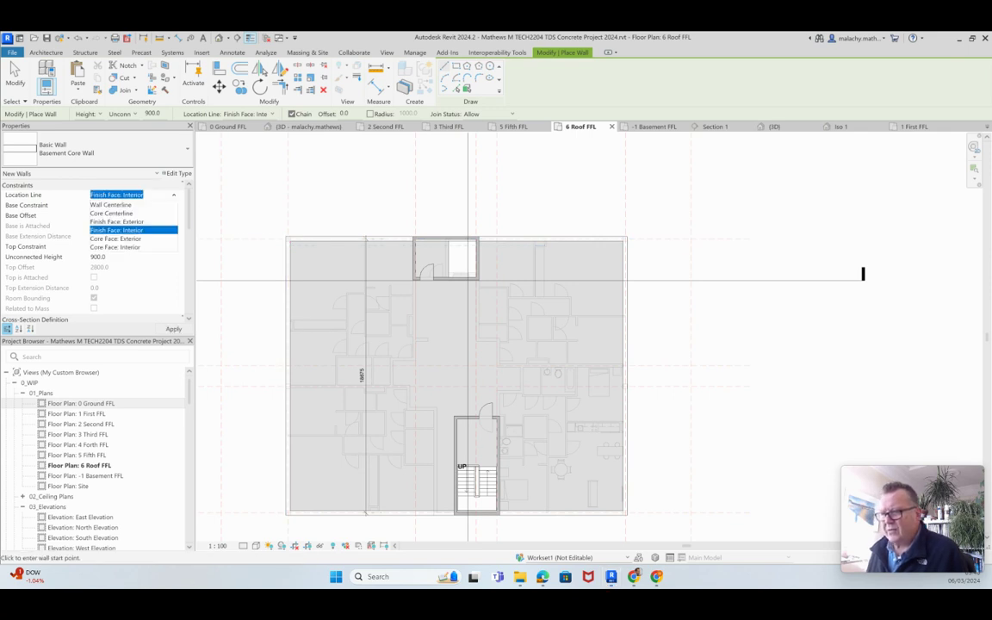
{"action": "key", "text": "Up"}
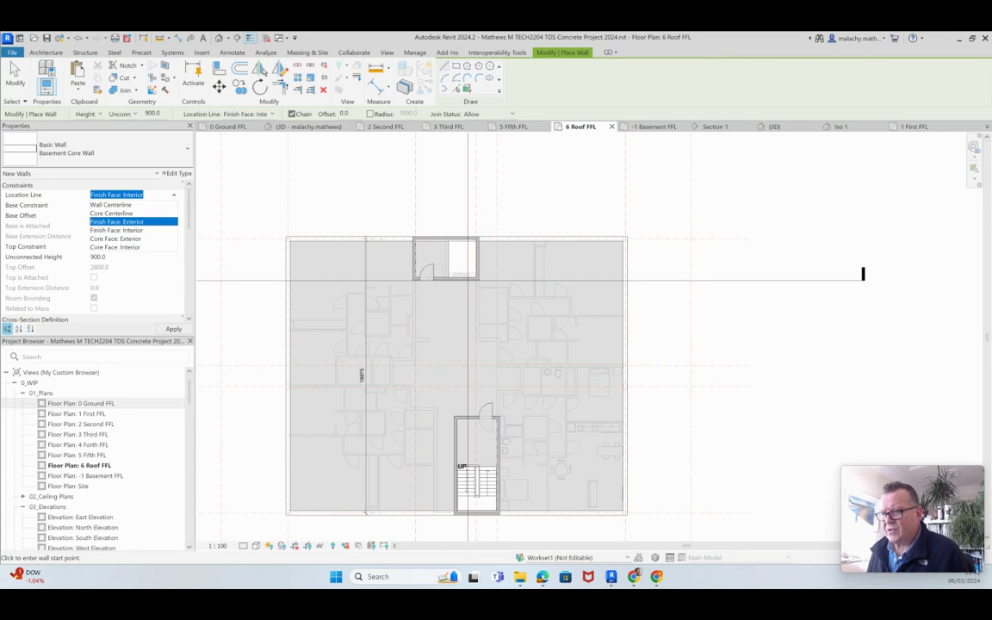
{"action": "key", "text": "Return"}
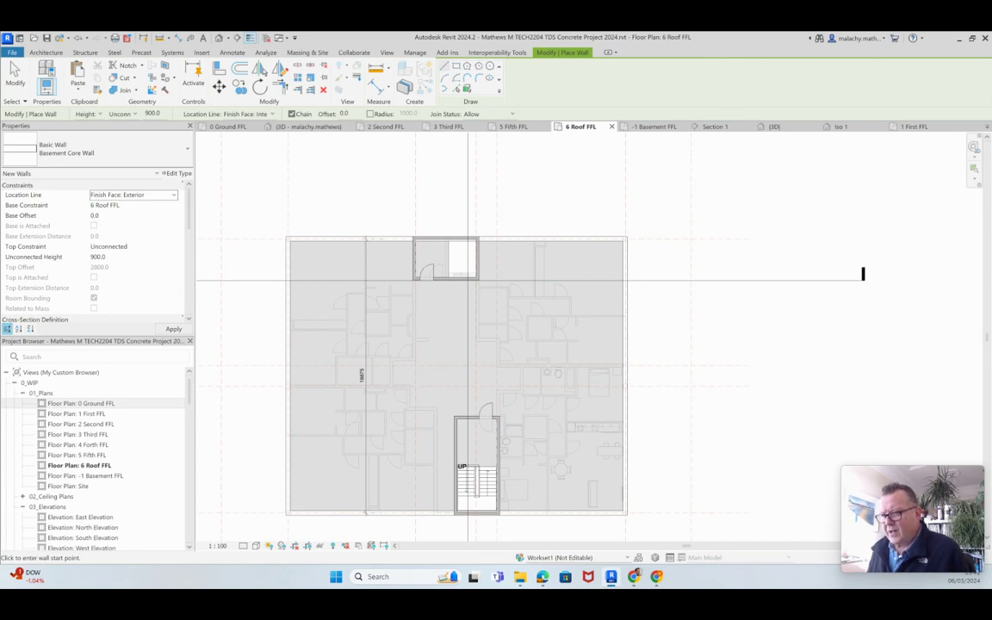
{"action": "key", "text": "Tab"}
{"action": "key", "text": "Tab"}
{"action": "key", "text": "Tab"}
{"action": "key", "text": "Tab"}
{"action": "type", "text": "600.0"}
- Draw the parapet wall along the slab edge at grid E, from the stair enclosure's outer corner to the roof corner at grid 2
{"action": "scroll", "coordinate": [287, 514], "scroll_direction": "up", "scroll_amount": 4}
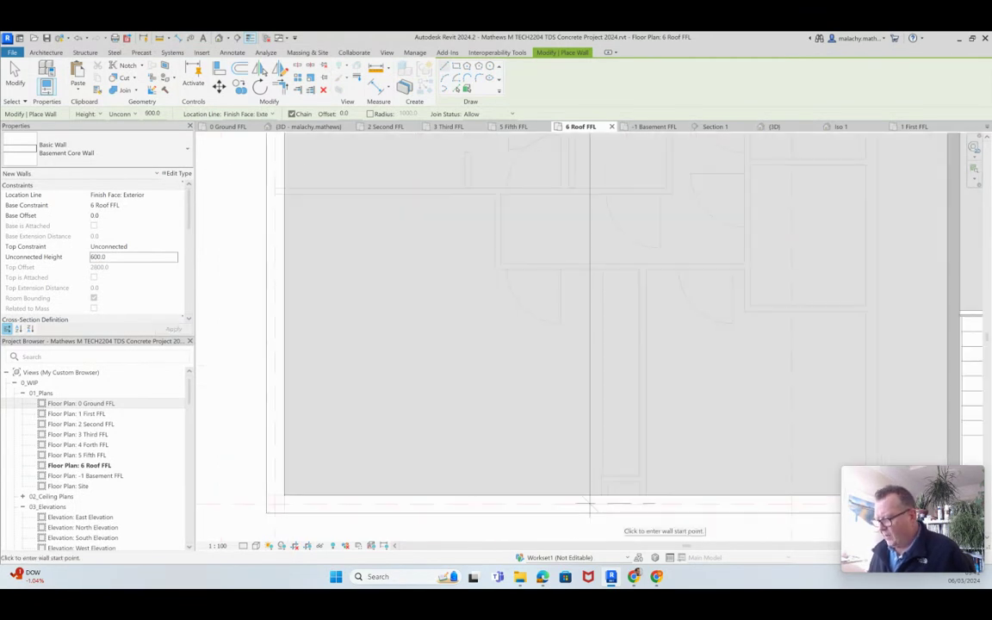
{"action": "scroll", "coordinate": [667, 508], "scroll_direction": "down", "scroll_amount": 5}
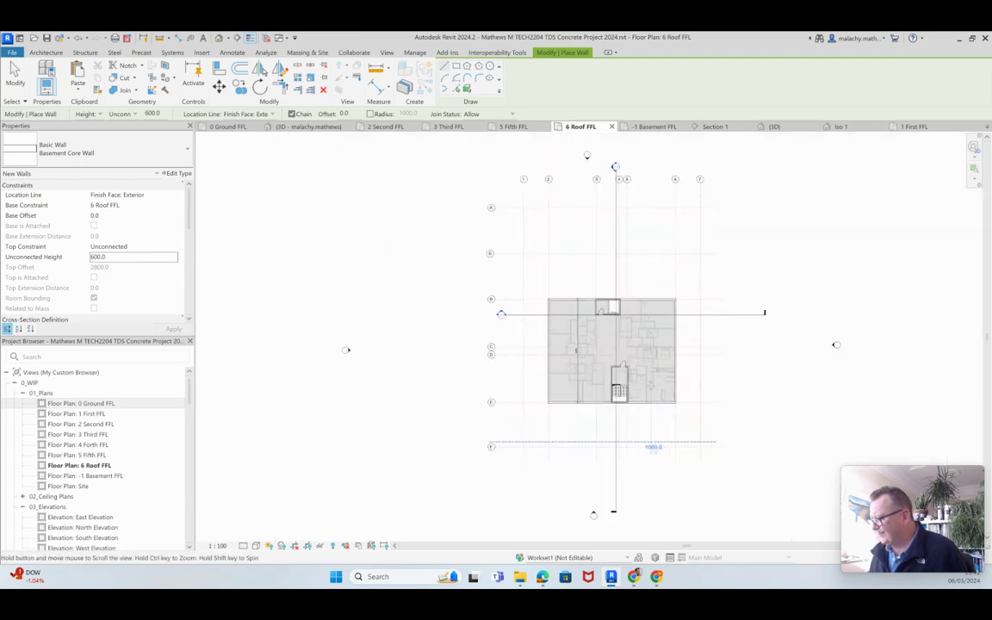
{"action": "scroll", "coordinate": [603, 404], "scroll_direction": "up", "scroll_amount": 6}
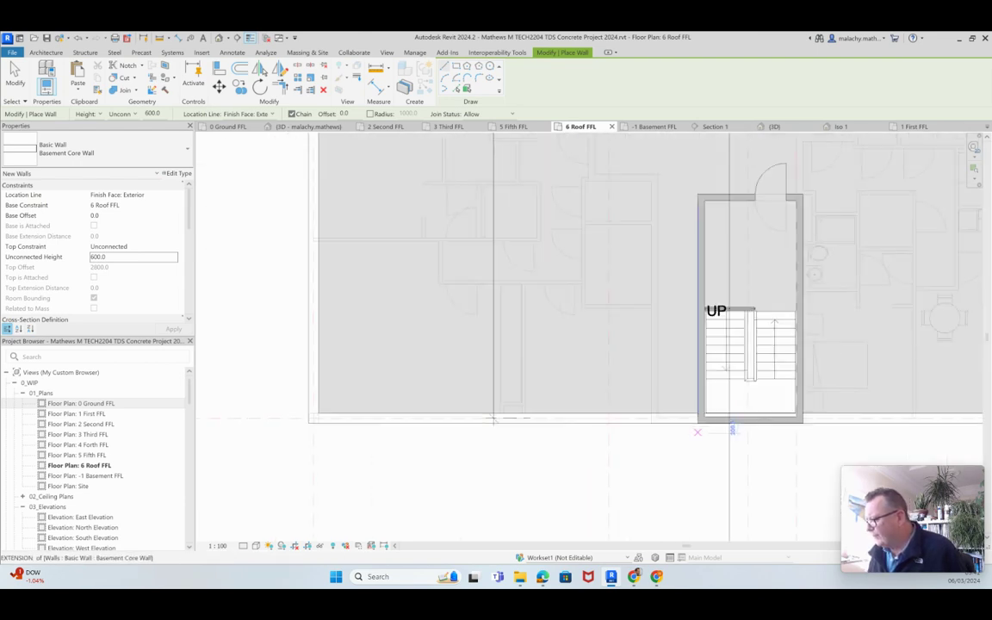
{"action": "left_click", "coordinate": [698, 422]}
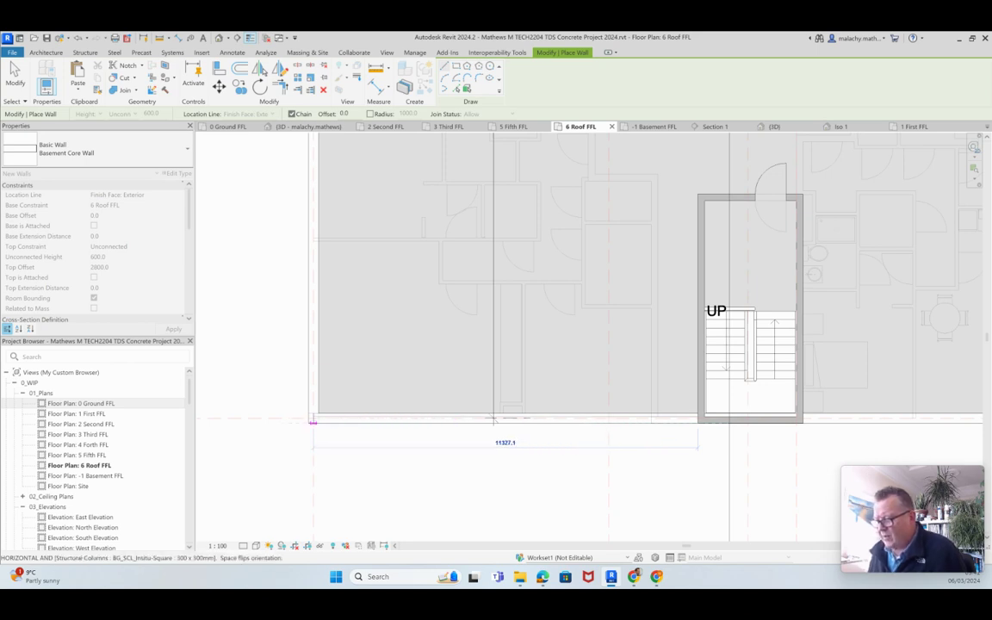
{"action": "left_click", "coordinate": [309, 422]}
- Continue the parapet along the grid 2 slab edge to the grid B corner, ending at the lift enclosure's near outer corner
{"action": "scroll", "coordinate": [308, 422], "scroll_direction": "down", "scroll_amount": 5}
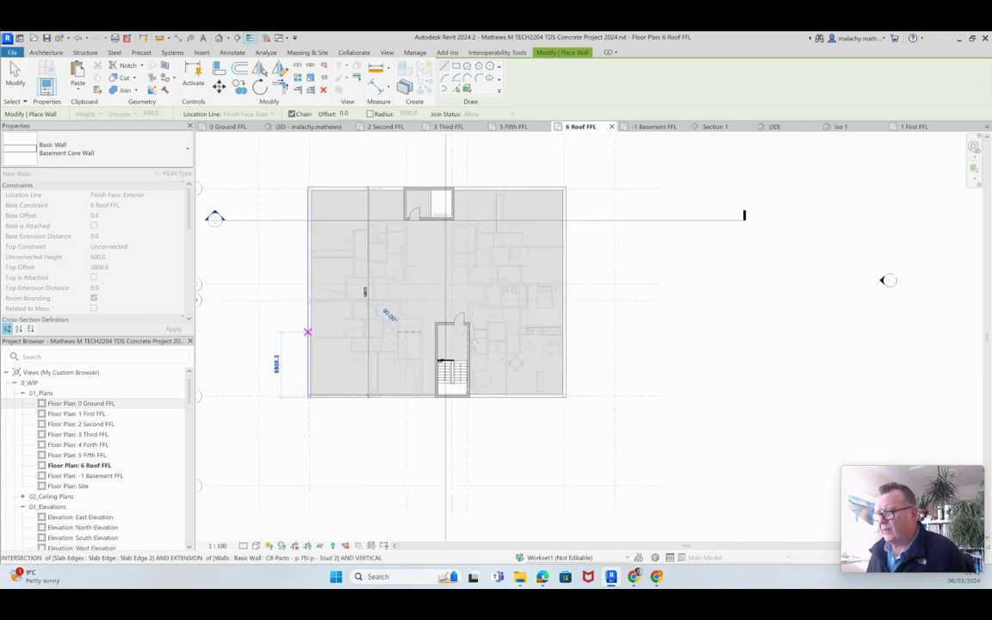
{"action": "scroll", "coordinate": [310, 192], "scroll_direction": "up", "scroll_amount": 5}
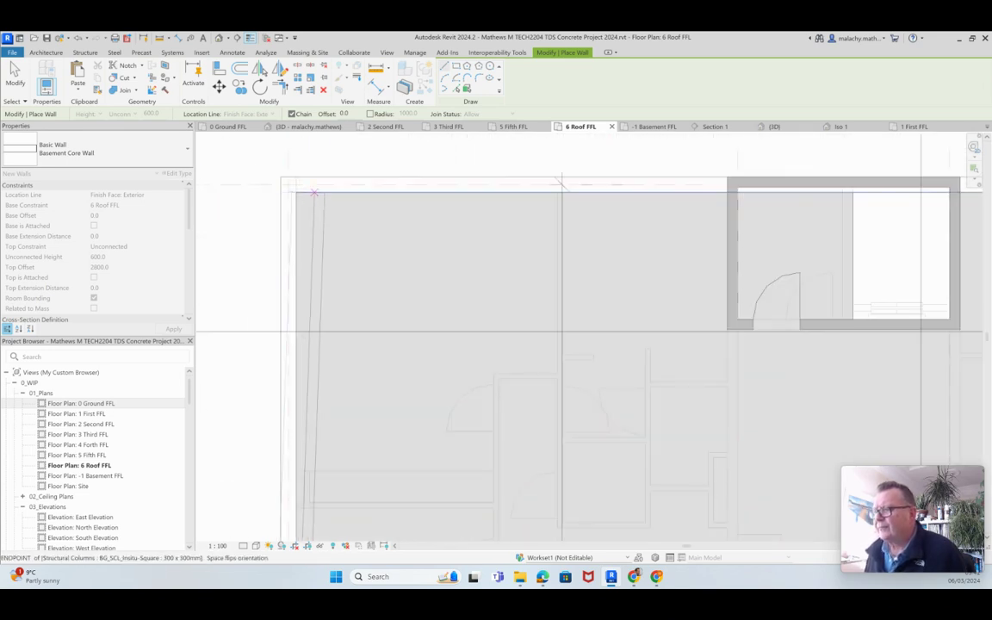
{"action": "scroll", "coordinate": [313, 192], "scroll_direction": "up", "scroll_amount": 2}
{"action": "left_click", "coordinate": [256, 165]}
{"action": "scroll", "coordinate": [551, 177], "scroll_direction": "down", "scroll_amount": 1}
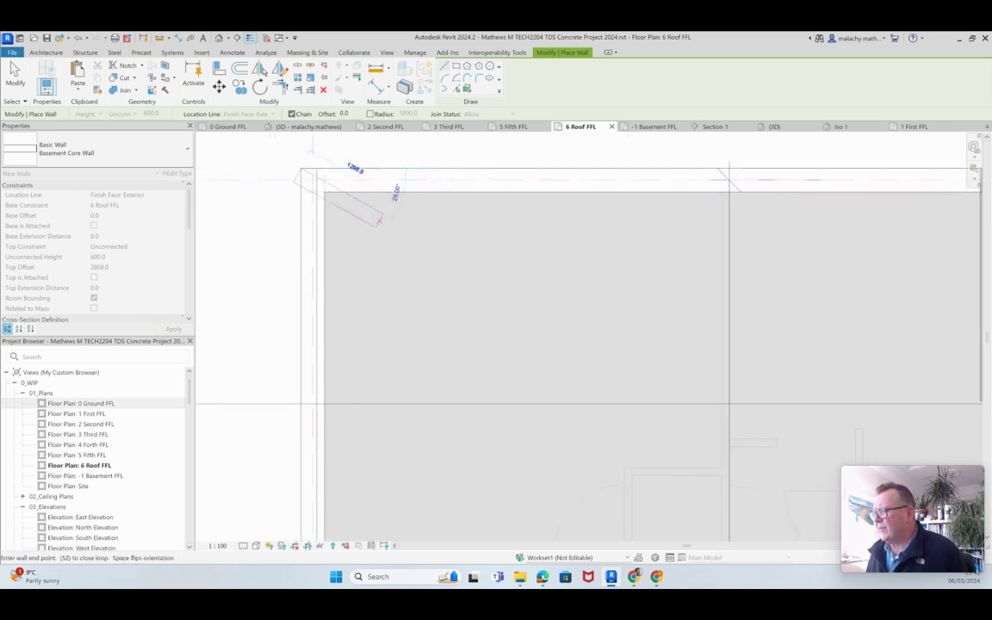
{"action": "scroll", "coordinate": [425, 207], "scroll_direction": "down", "scroll_amount": 3}
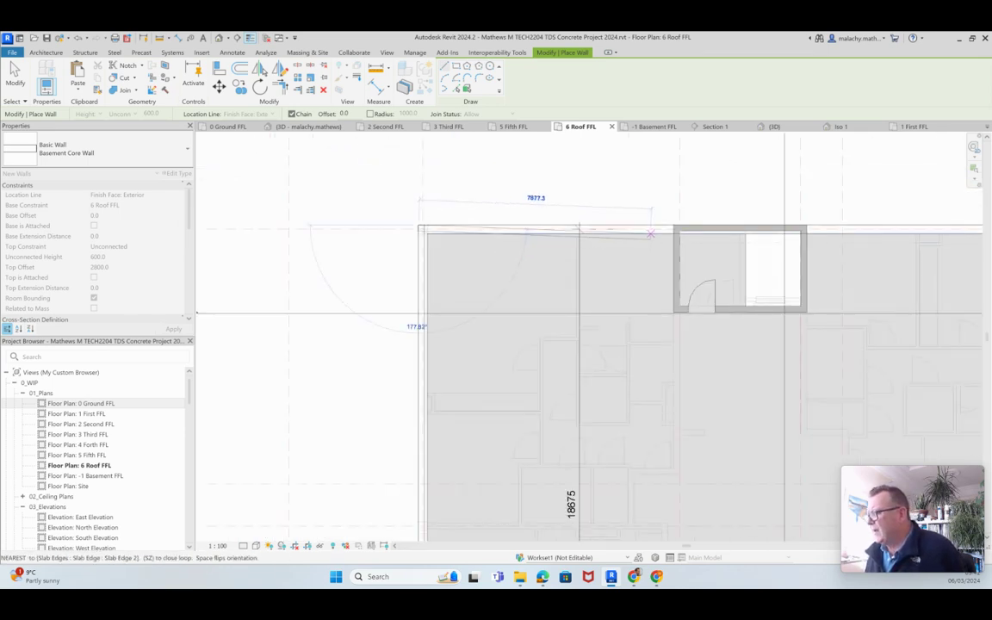
{"action": "scroll", "coordinate": [651, 234], "scroll_direction": "up", "scroll_amount": 4}
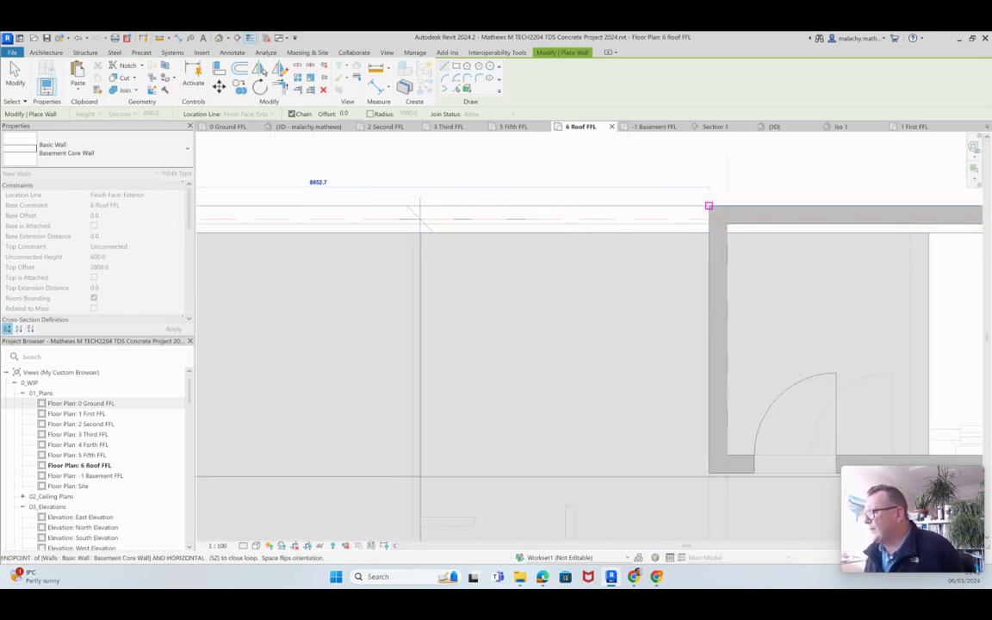
{"action": "left_click", "coordinate": [708, 206]}
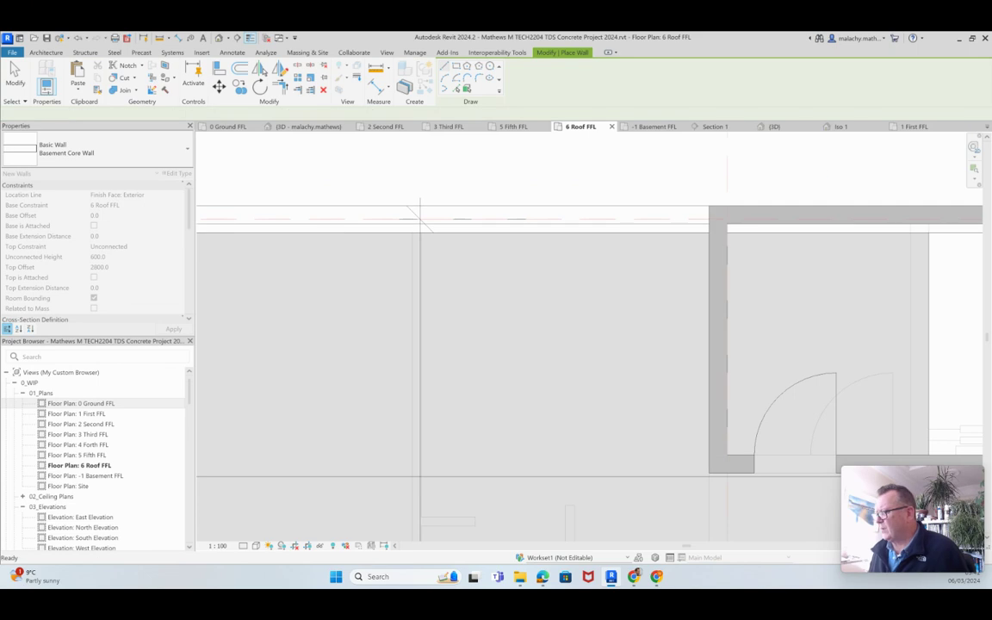
{"action": "key", "text": "Escape"}
- Draw a parapet wall along grid B from the lift enclosure's other outer corner to the roof corner at grid 6
{"action": "scroll", "coordinate": [560, 247], "scroll_direction": "down", "scroll_amount": 3}
{"action": "scroll", "coordinate": [560, 248], "scroll_direction": "up", "scroll_amount": 1}
{"action": "middle_click_drag", "start_coordinate": [560, 247], "coordinate": [171, 236]}
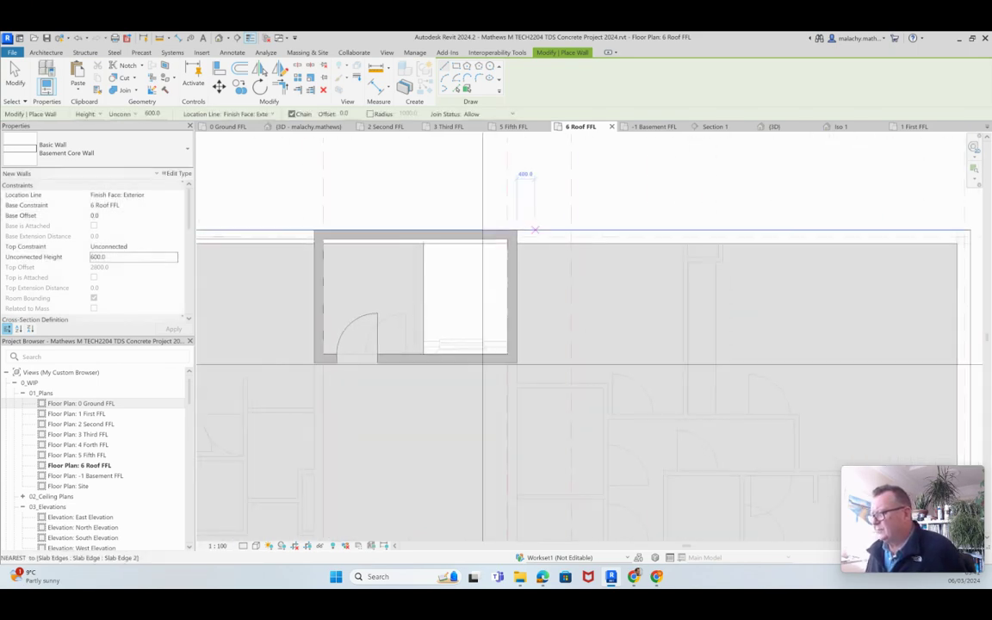
{"action": "left_click", "coordinate": [517, 233]}
{"action": "scroll", "coordinate": [682, 228], "scroll_direction": "down", "scroll_amount": 3}
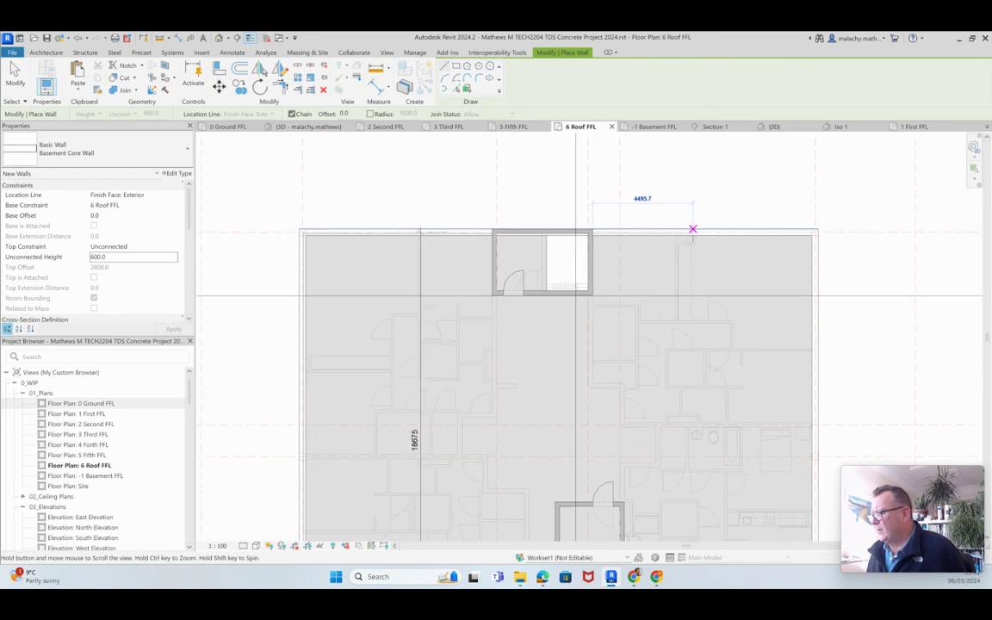
{"action": "middle_click_drag", "start_coordinate": [698, 226], "coordinate": [523, 230]}
{"action": "scroll", "coordinate": [523, 230], "scroll_direction": "up", "scroll_amount": 1}
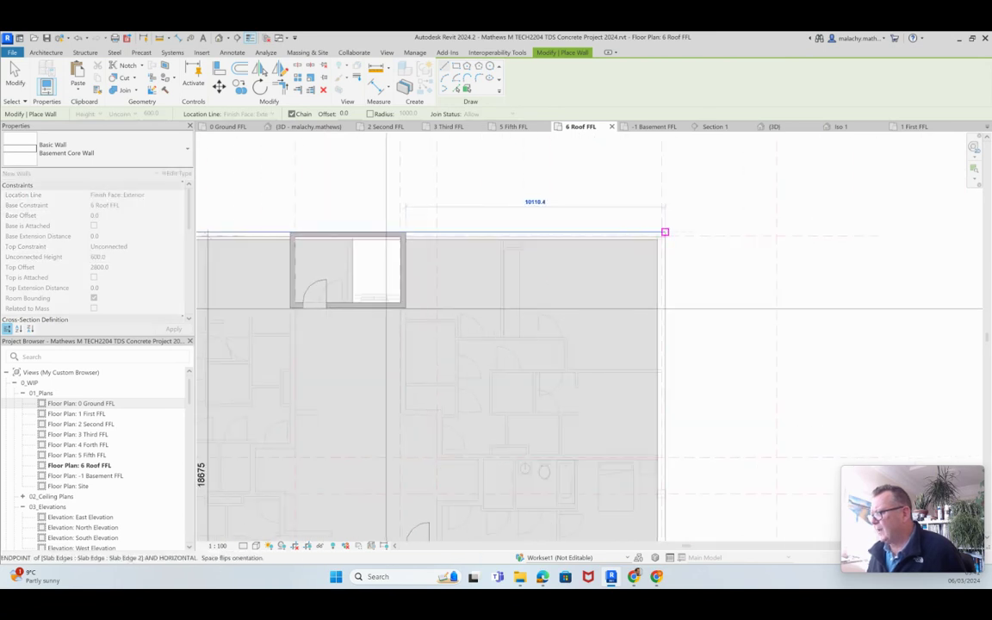
{"action": "left_click", "coordinate": [665, 231]}
- Continue the parapet along the grid 6 edge and back along grid E to the stair enclosure, dismissing the synchronization reminder
{"action": "middle_click_drag", "start_coordinate": [677, 399], "coordinate": [677, 287]}
{"action": "middle_click_drag", "start_coordinate": [675, 456], "coordinate": [674, 285]}
{"action": "left_click", "coordinate": [663, 432]}
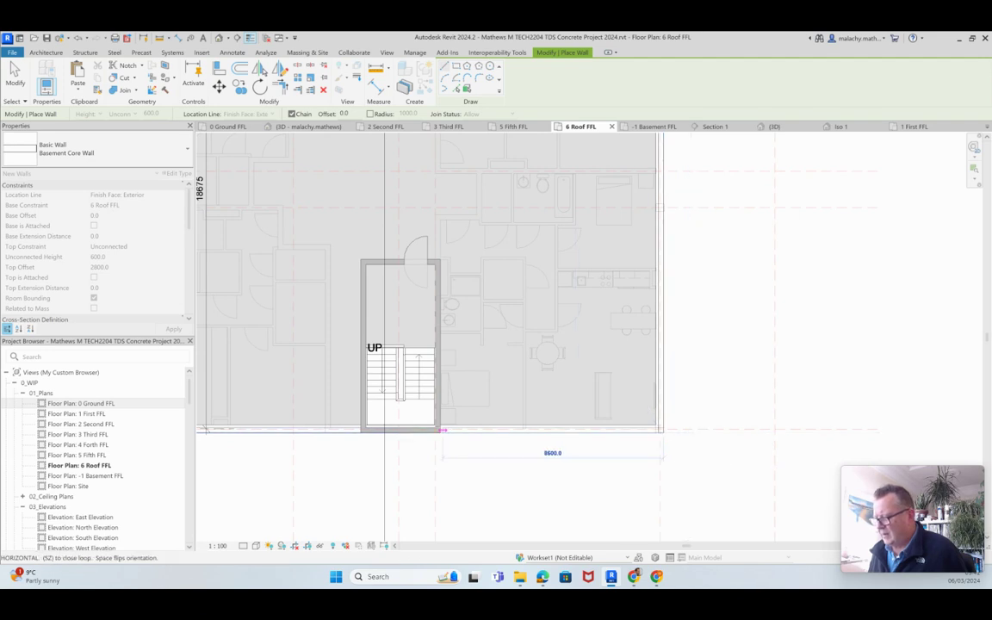
{"action": "scroll", "coordinate": [441, 429], "scroll_direction": "up", "scroll_amount": 5}
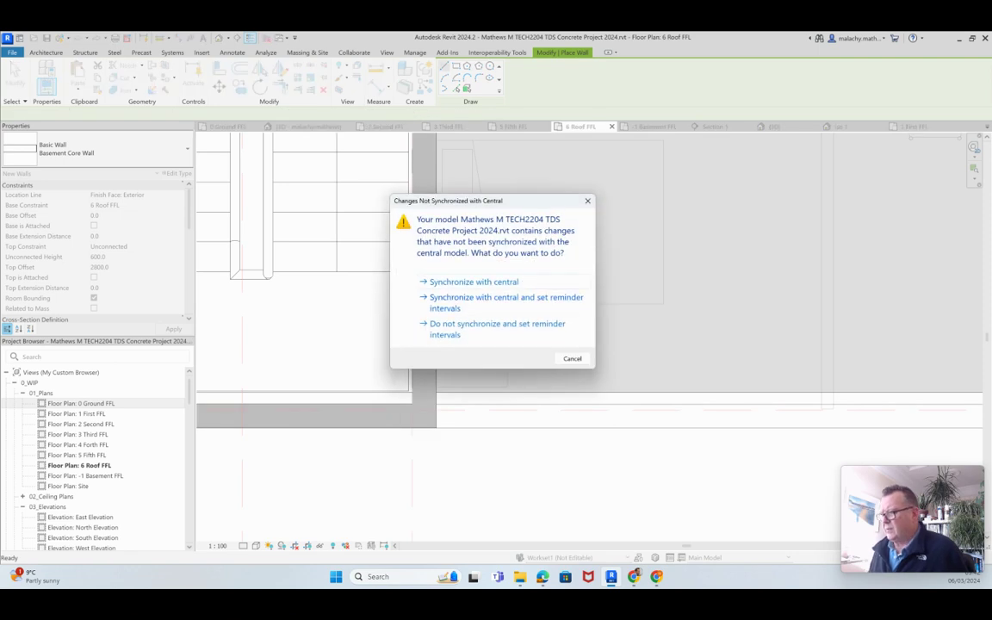
{"action": "left_click", "coordinate": [566, 360]}
{"action": "scroll", "coordinate": [565, 360], "scroll_direction": "down", "scroll_amount": 8}
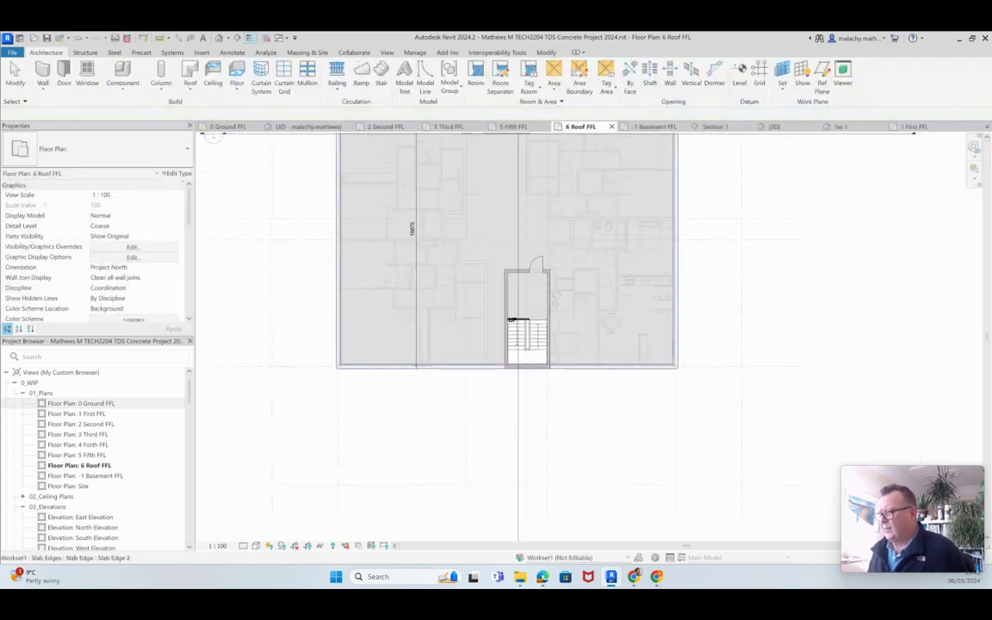
- Check the new roof parapet in the 3D view and in Section 1
{"action": "left_click", "coordinate": [308, 127]}
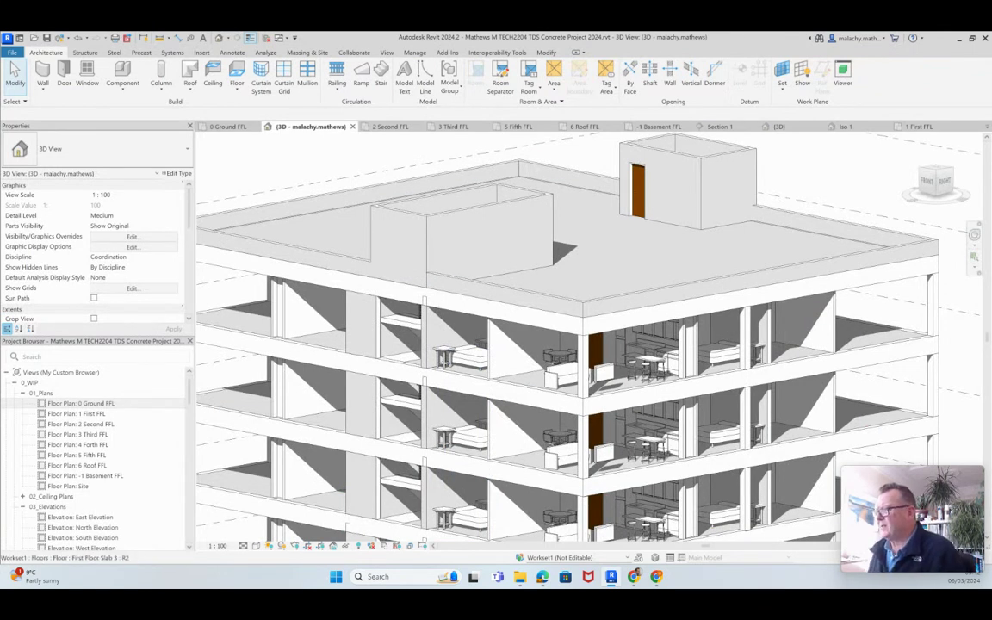
{"action": "left_click", "coordinate": [719, 127]}
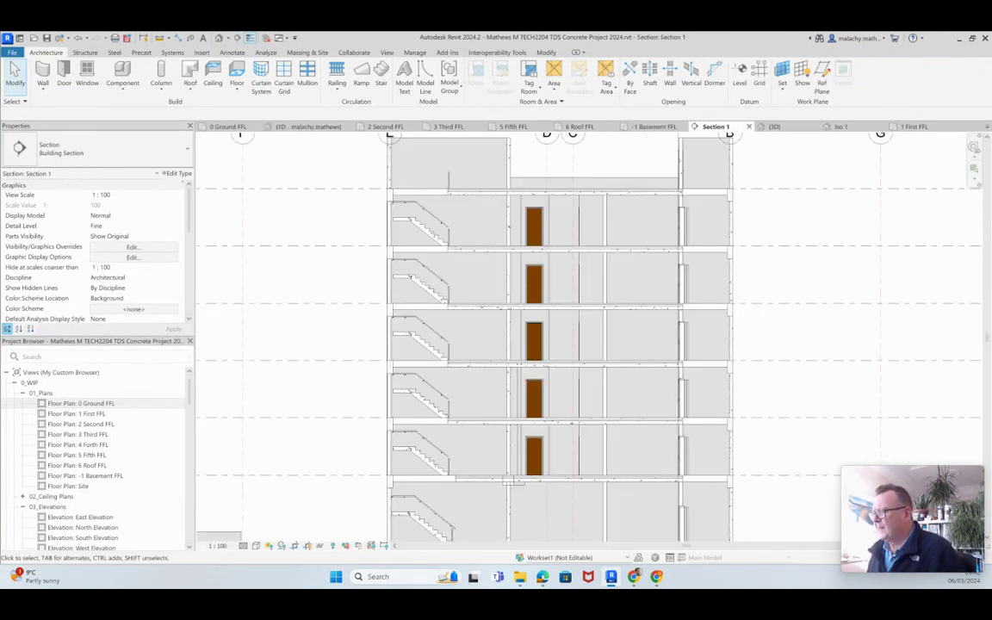
{"action": "middle_click_drag", "start_coordinate": [606, 286], "coordinate": [604, 289]}
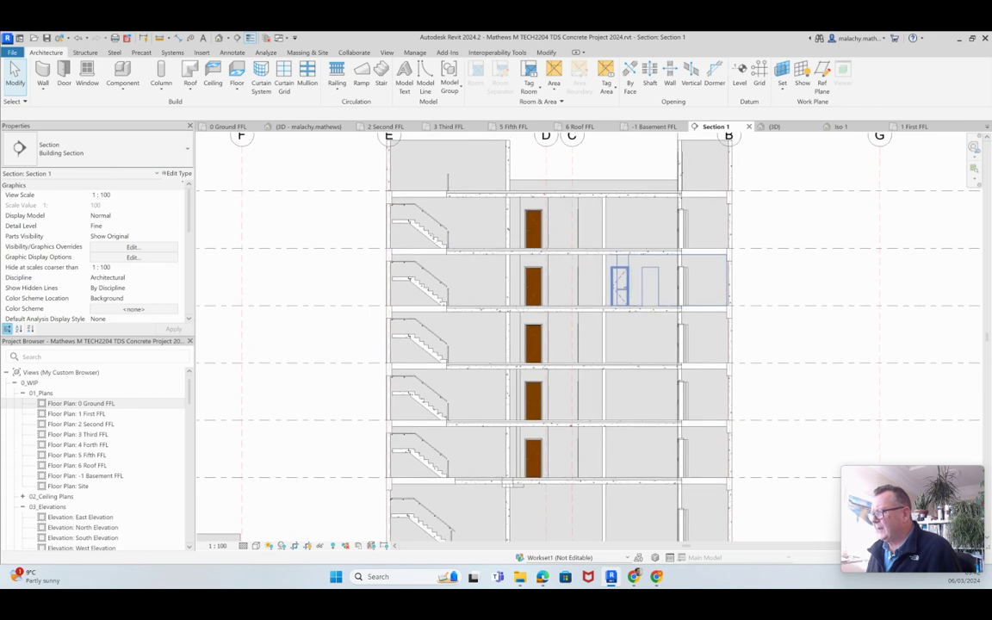
{"action": "left_click_drag", "start_coordinate": [644, 295], "coordinate": [591, 326]}
{"action": "key", "text": "Escape"}
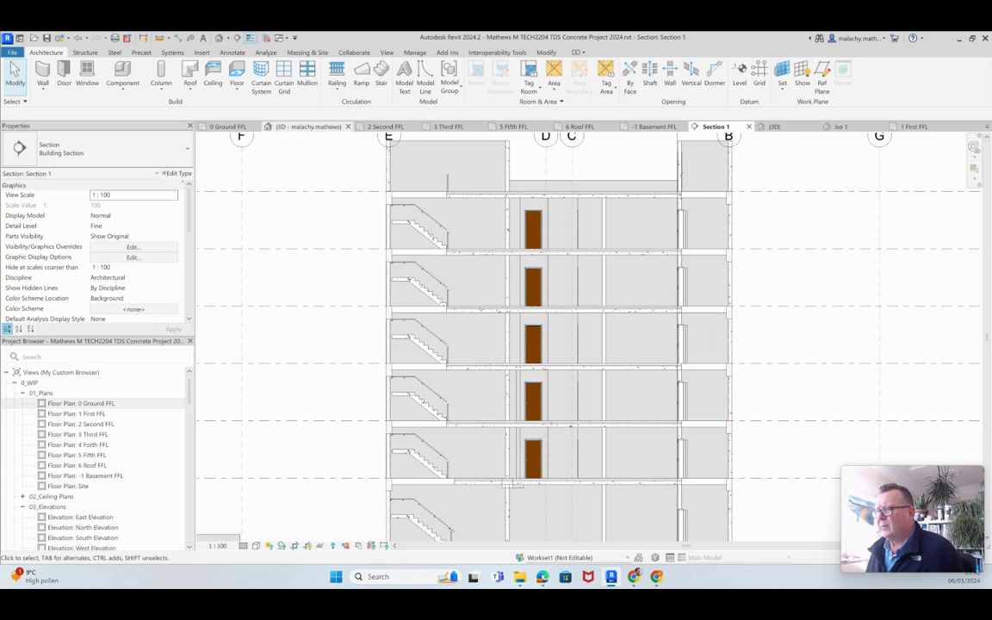
- Open Section 2 from the 0 Ground FFL plan and select the roof slab to examine its junction with the parapet
{"action": "left_click", "coordinate": [228, 127]}
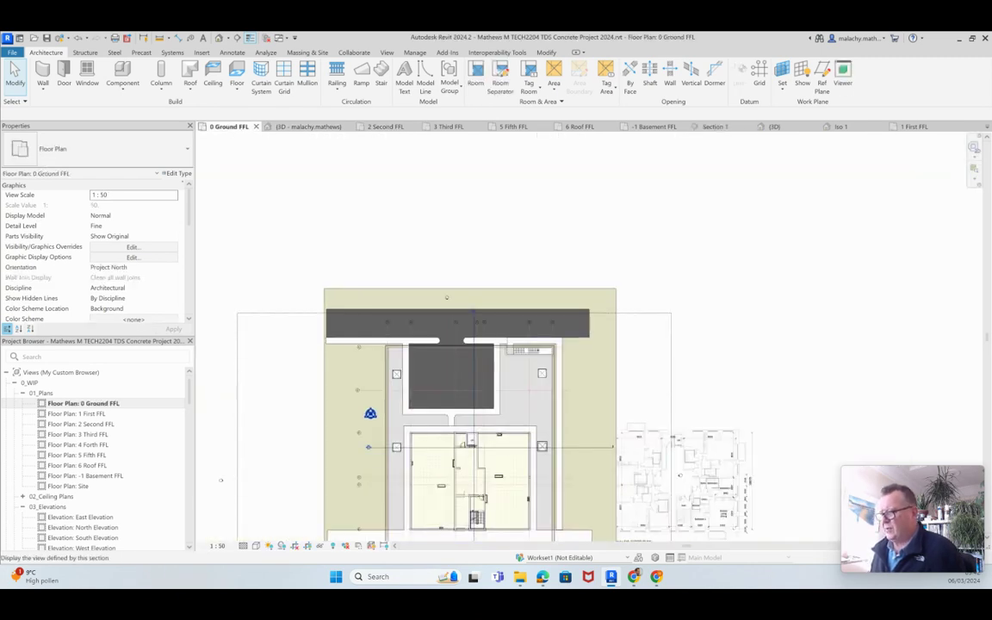
{"action": "scroll", "coordinate": [368, 446], "scroll_direction": "up", "scroll_amount": 3}
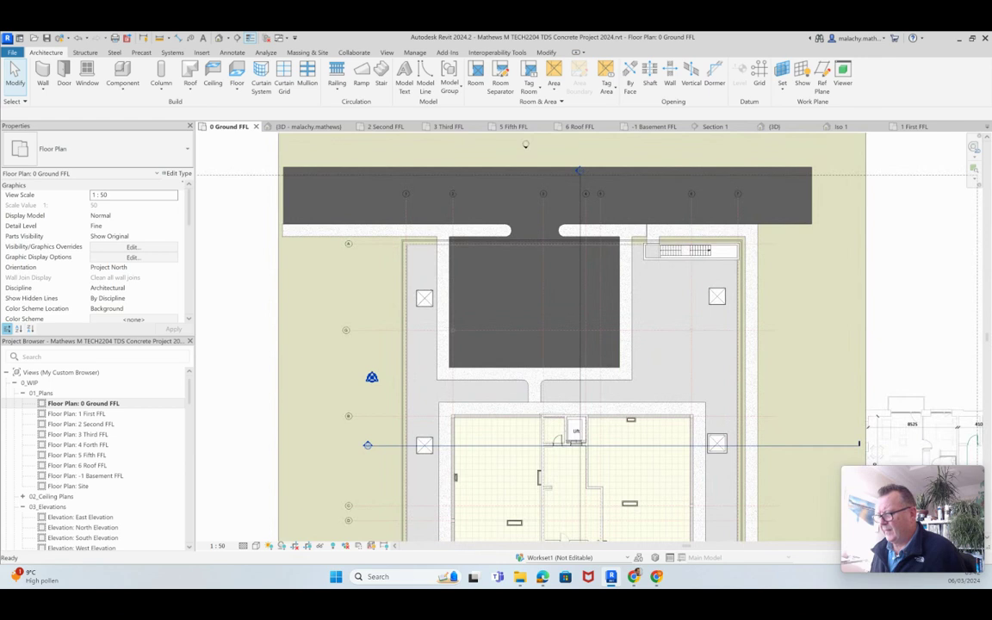
{"action": "double_click", "coordinate": [368, 445]}
{"action": "scroll", "coordinate": [493, 236], "scroll_direction": "up", "scroll_amount": 5}
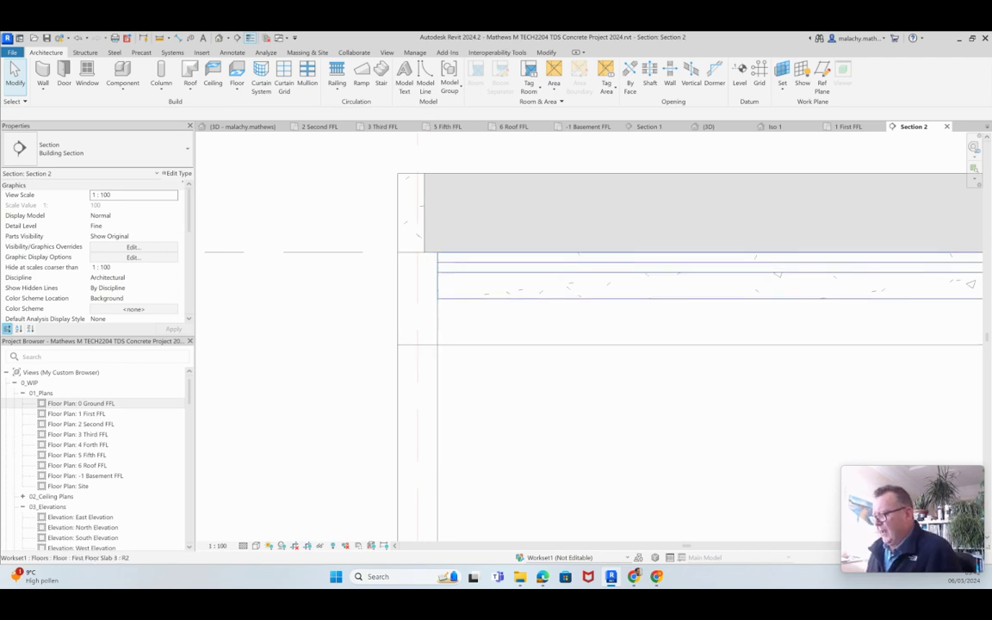
{"action": "left_click", "coordinate": [482, 271]}
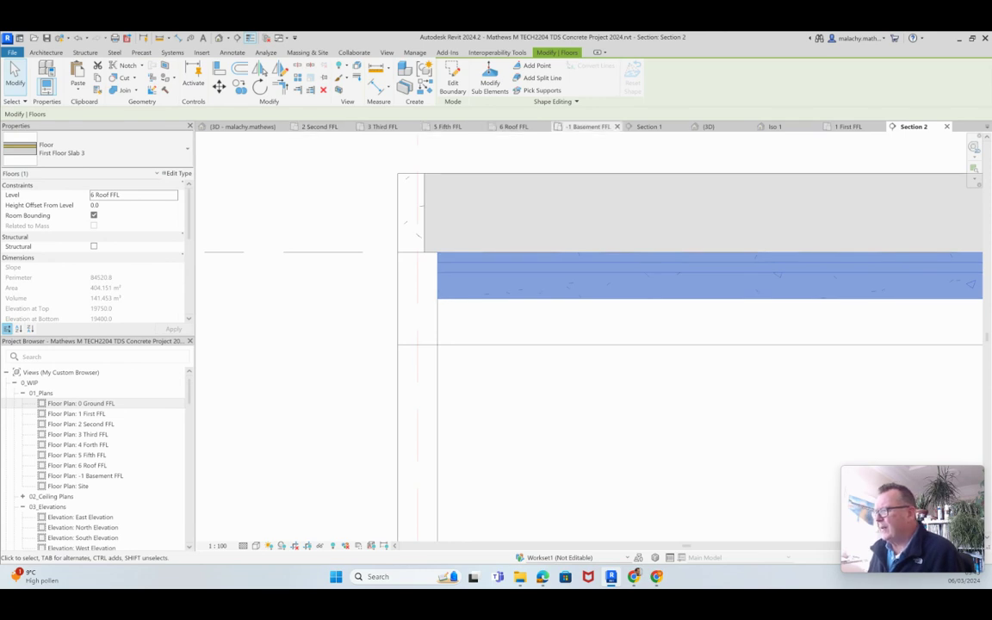
- Return to the 6 Roof FFL plan, deselect the roof slab and examine the roof layout inside the parapet
{"action": "left_click", "coordinate": [514, 126]}
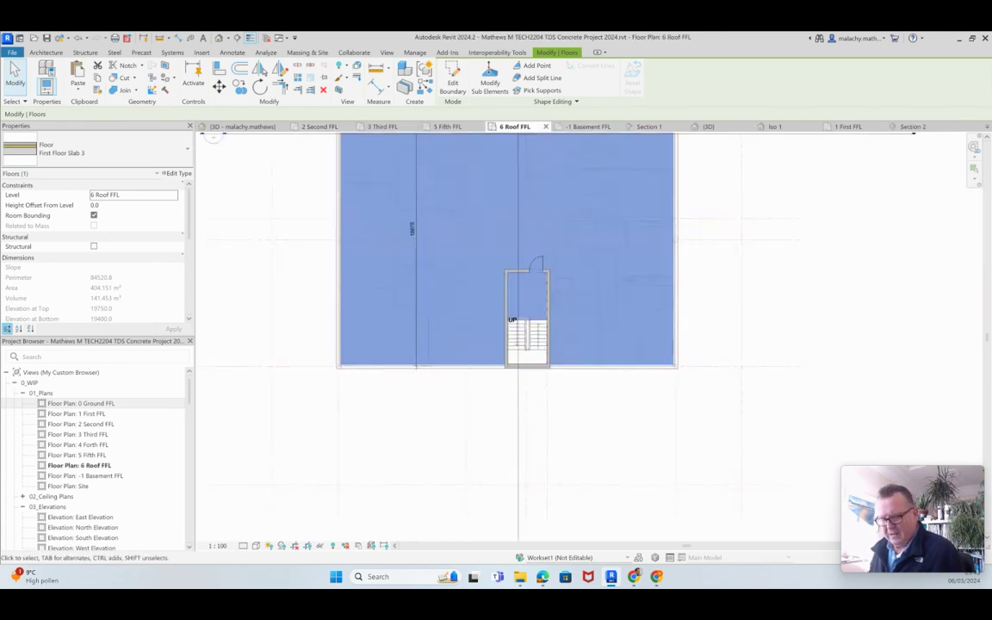
{"action": "key", "text": "Escape"}
{"action": "scroll", "coordinate": [597, 246], "scroll_direction": "down", "scroll_amount": 3}
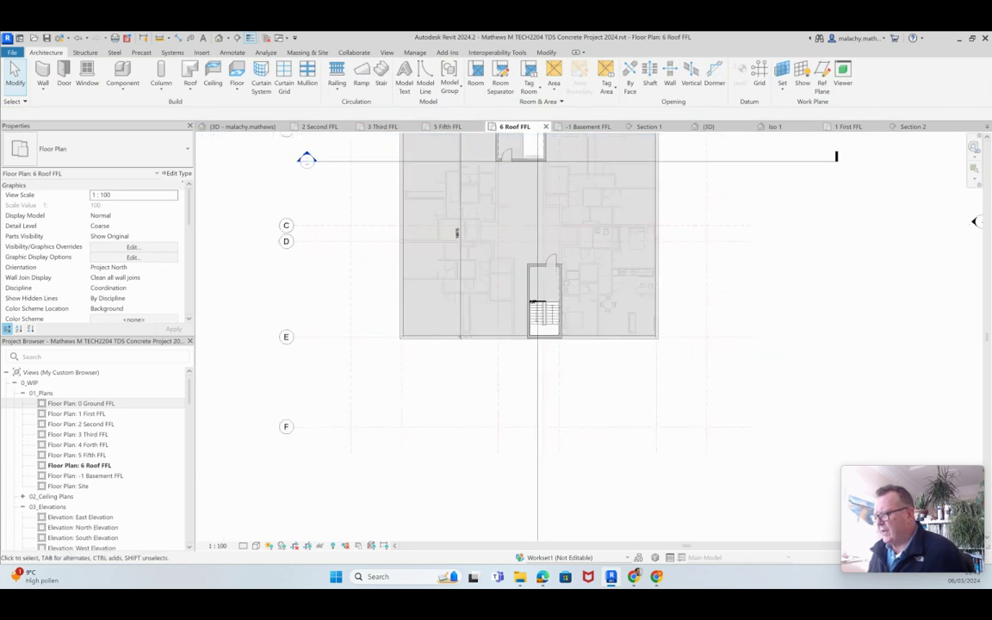
{"action": "scroll", "coordinate": [608, 141], "scroll_direction": "up", "scroll_amount": 3}
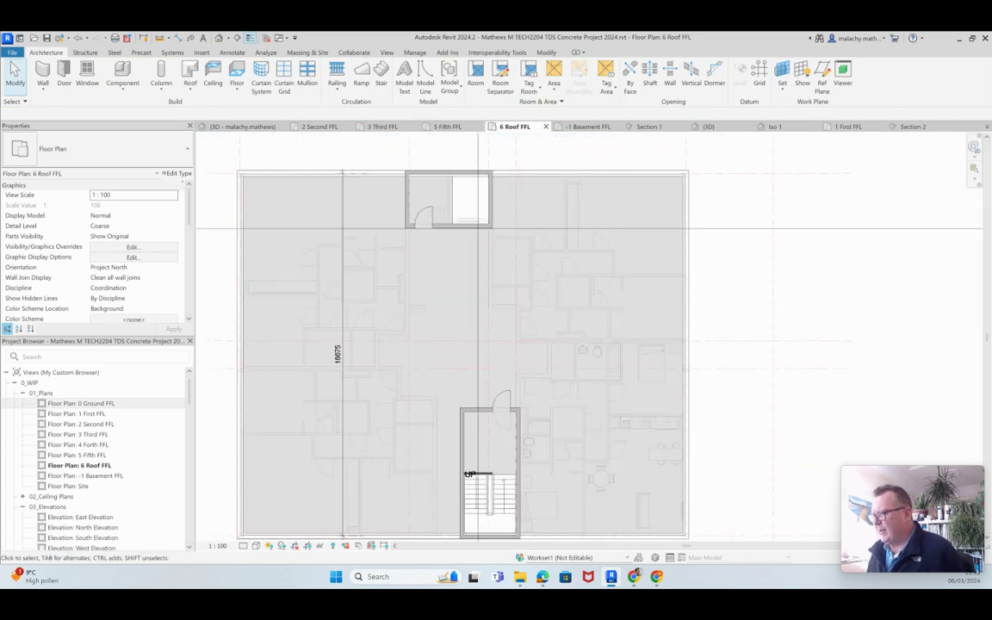
{"action": "scroll", "coordinate": [607, 142], "scroll_direction": "down", "scroll_amount": 1}
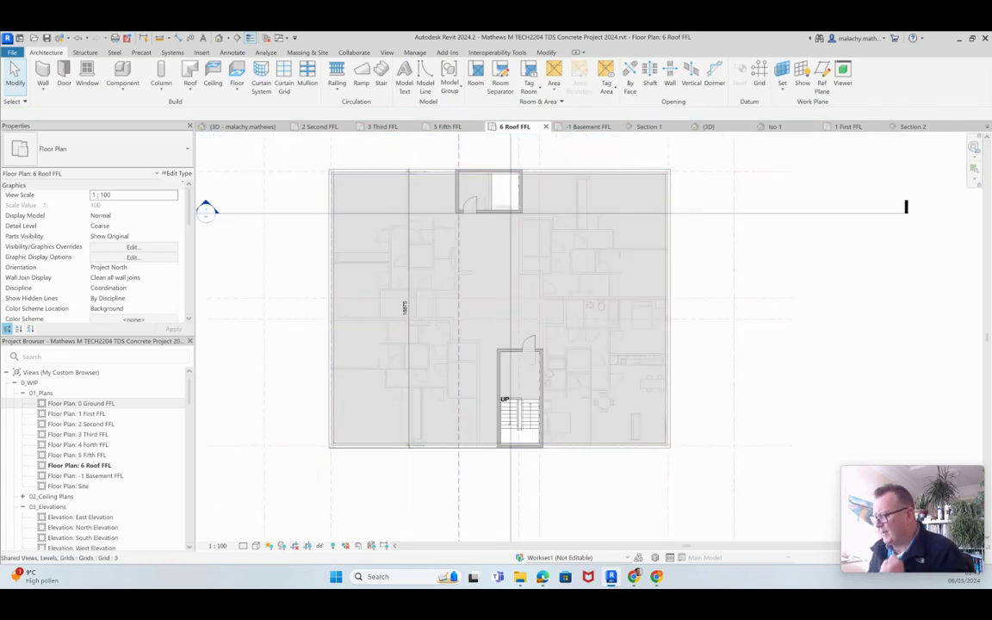